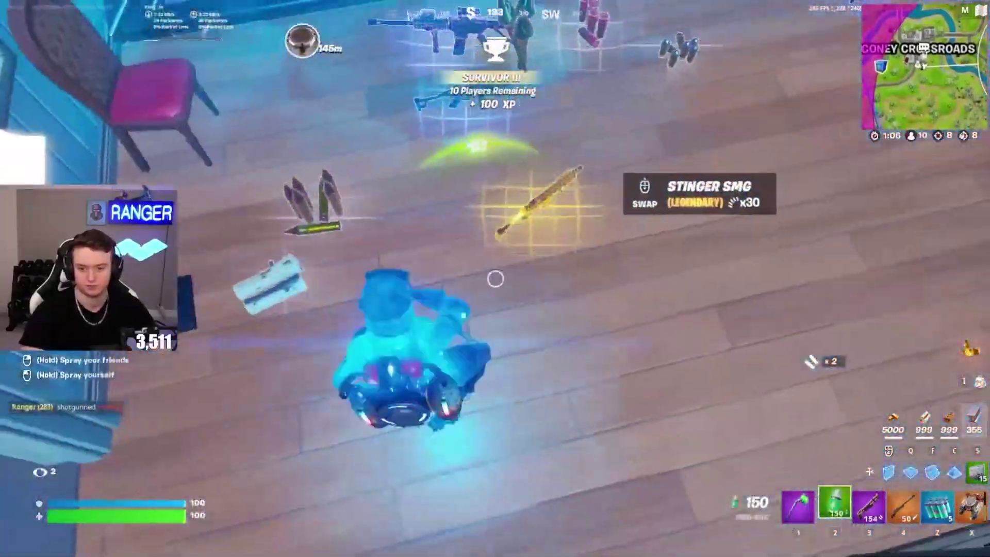
key(e)
key(3)
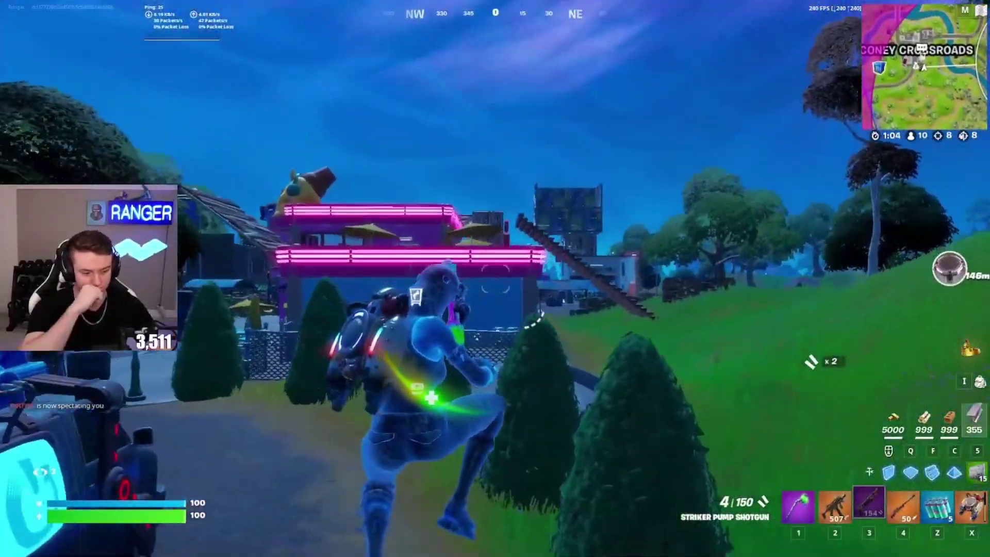
key(4)
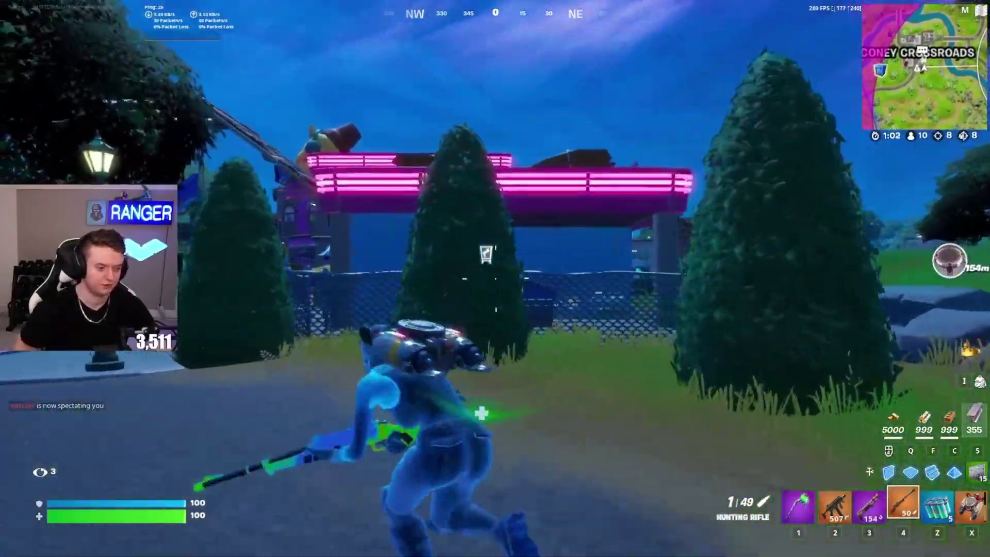
key(w)
key(space)
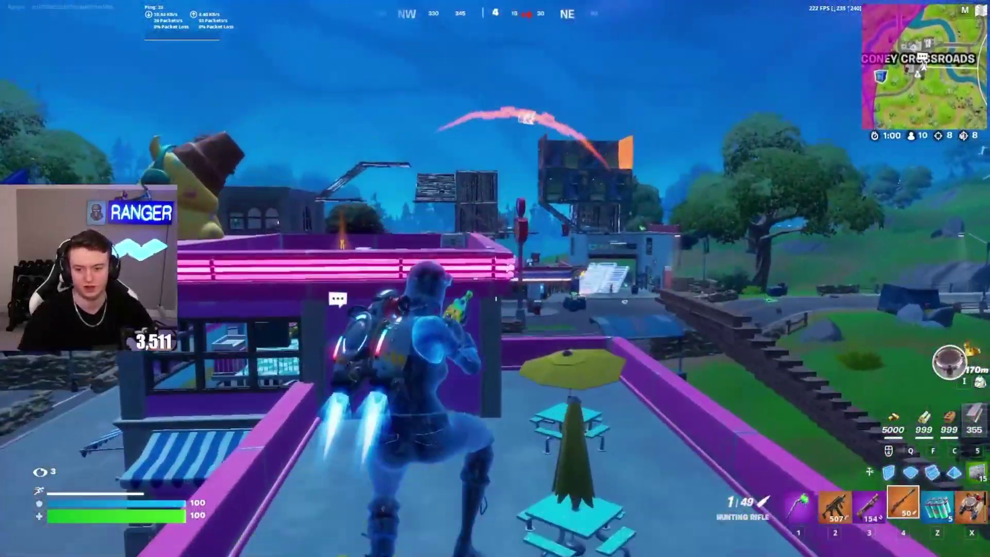
key(f)
click(495, 279)
key(4)
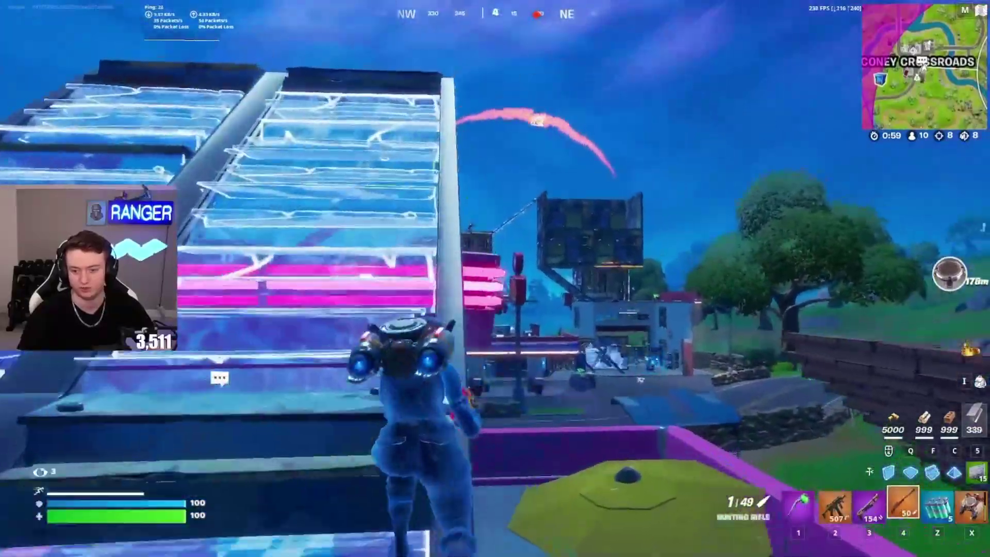
right_click(495, 278)
click(495, 278)
key(q)
click(496, 278)
key(2)
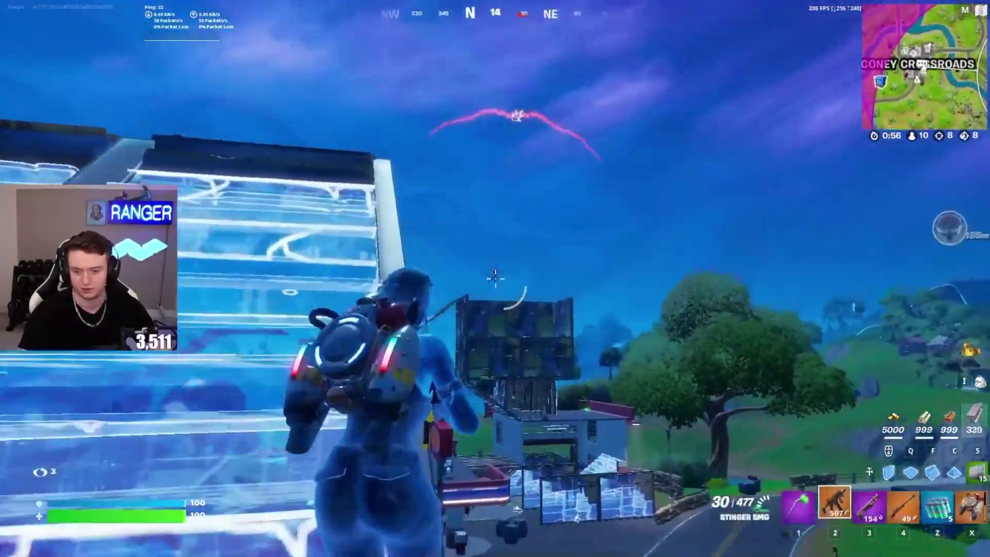
click(495, 279)
click(496, 279)
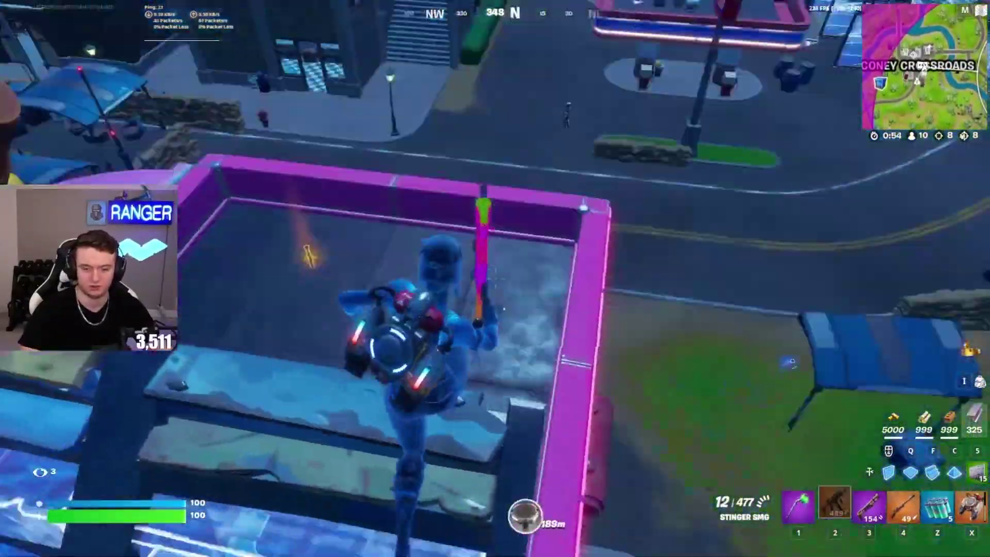
key(r)
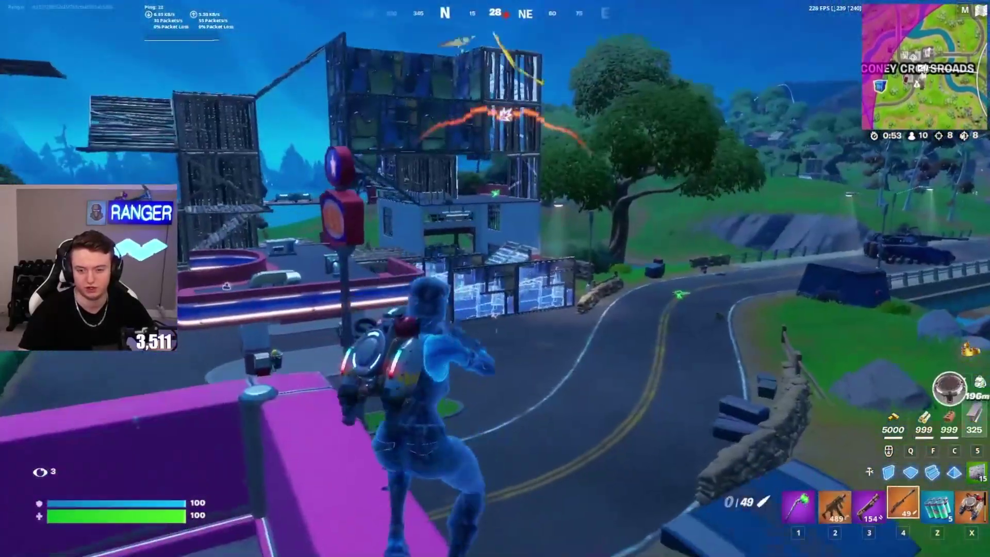
key(4)
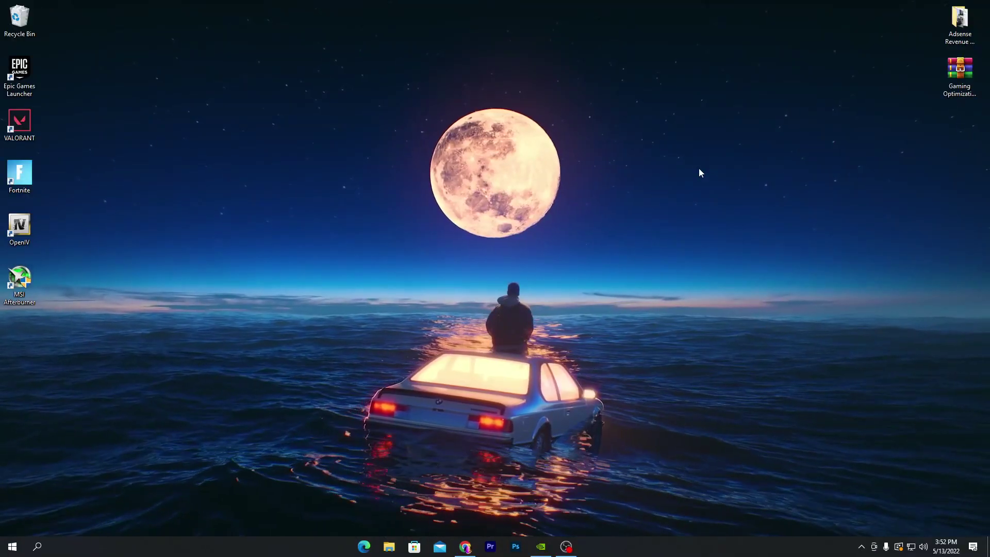
Open GeForce Experience and check for graphics driver updates
click(543, 548)
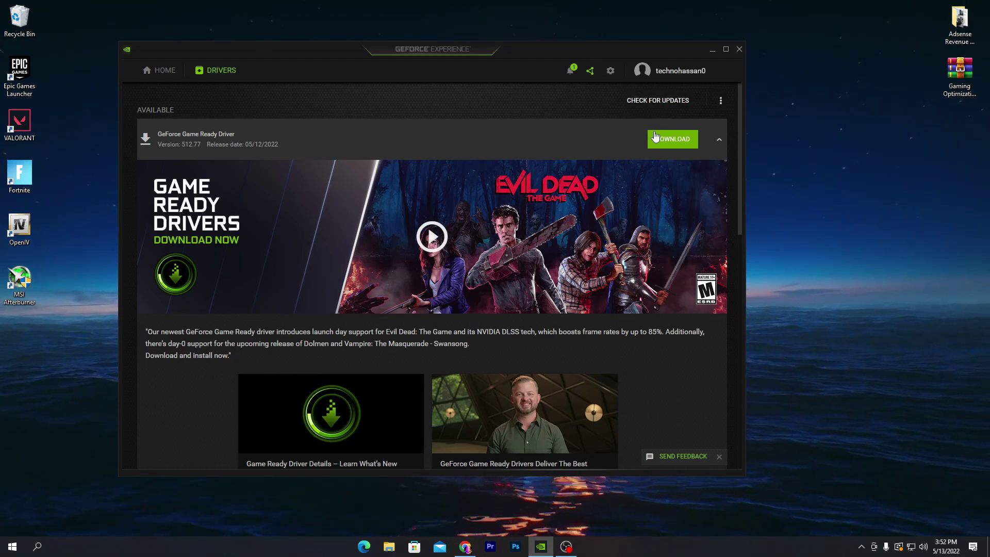
drag(953, 61, 926, 86)
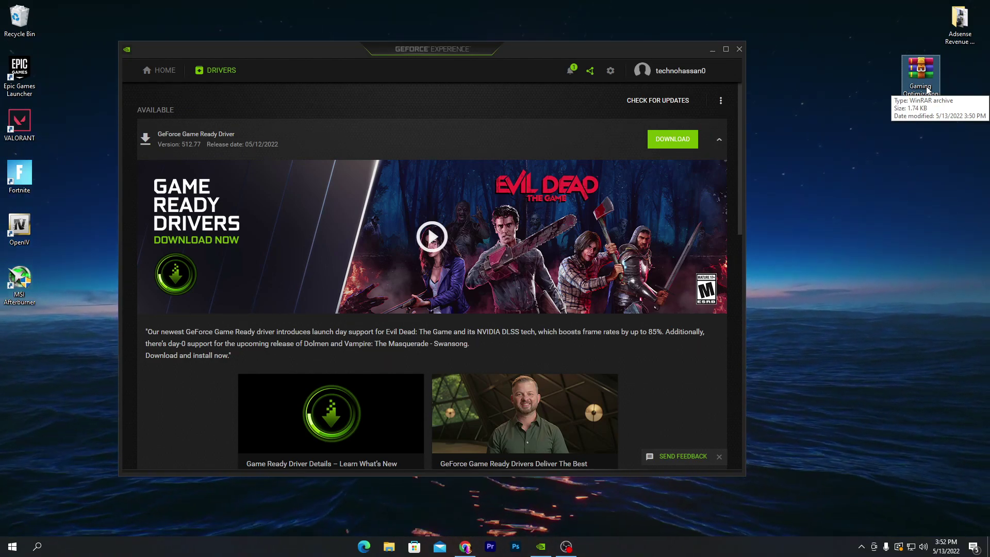
click(658, 100)
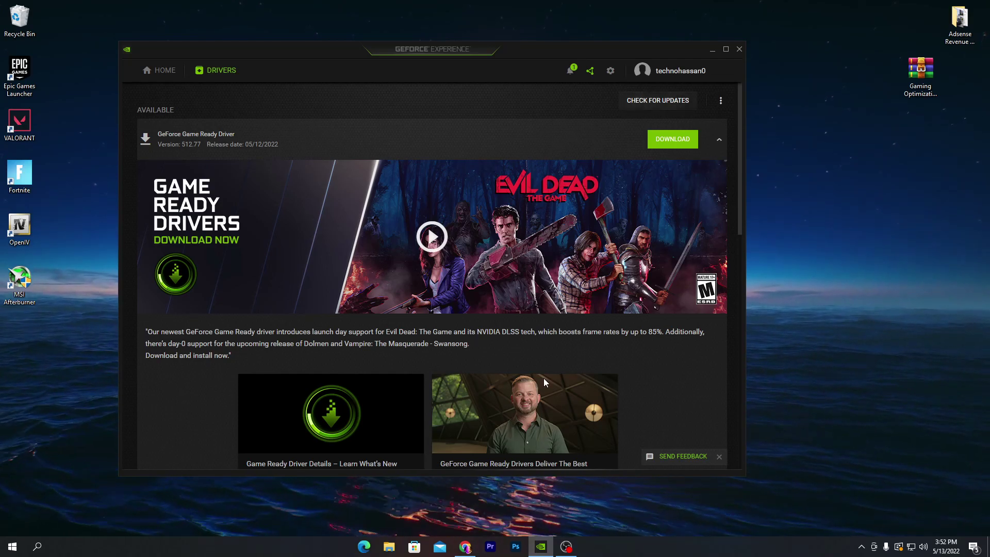
Switch to Chrome, search the download site for "nvidia" and open the "Nvidia Optimization Pack For Gaming 2022" post
click(467, 546)
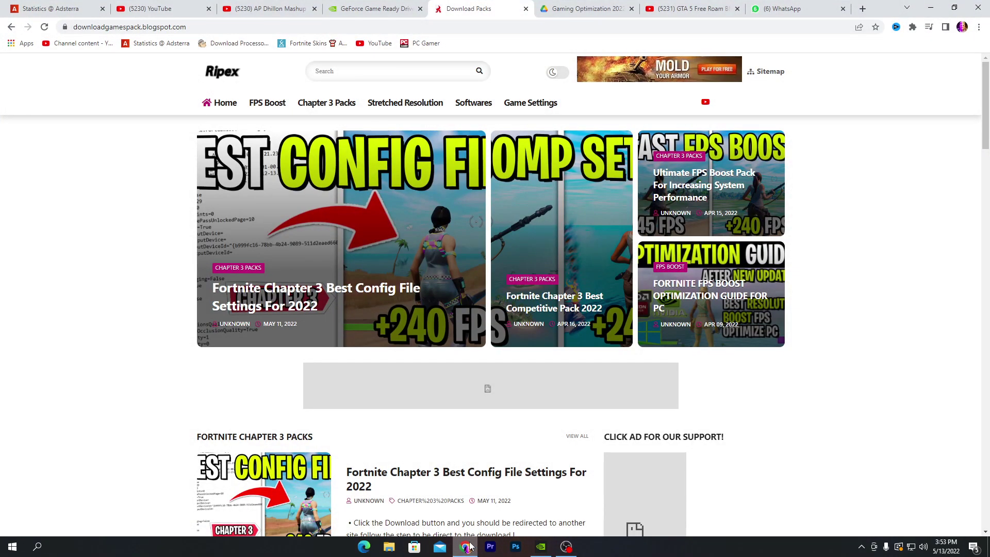
click(355, 73)
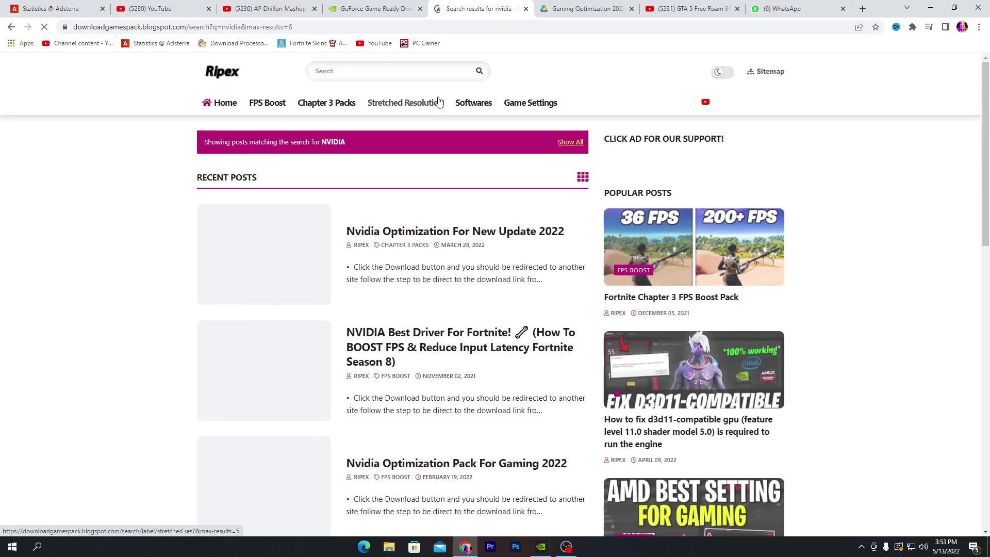
scroll(439, 101, down, 6)
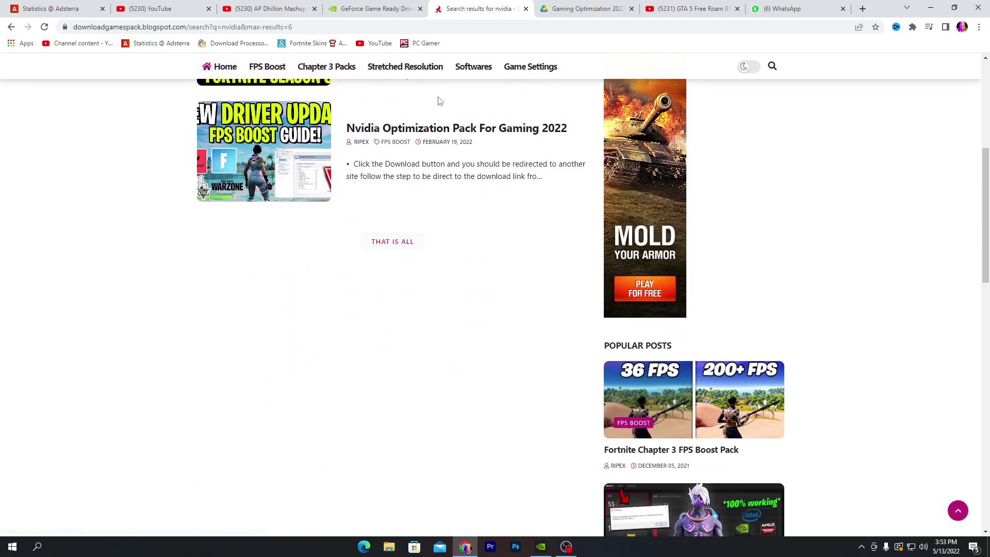
scroll(413, 162, up, 1)
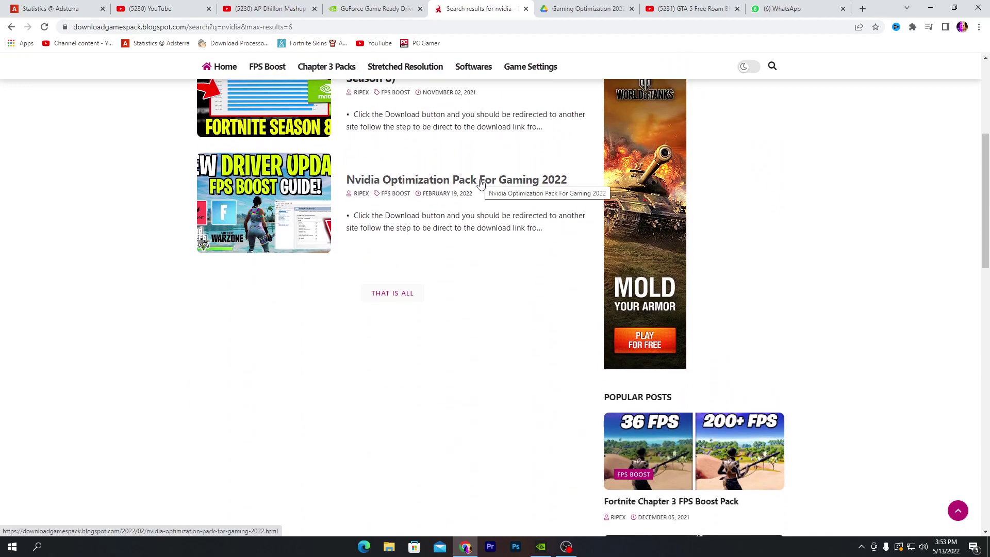
click(315, 172)
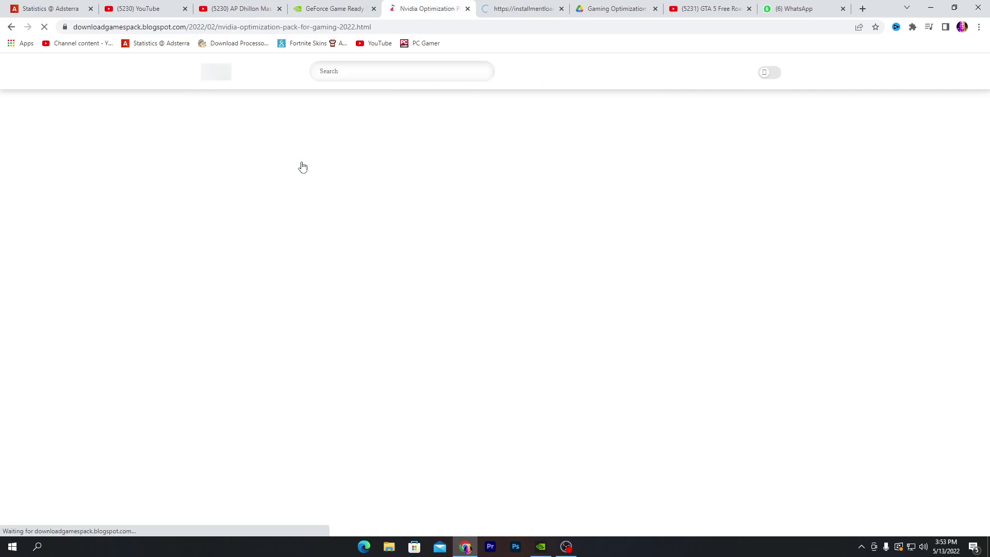
Follow the post's download link and unlock it with the YouTube subscribe action to reach the Gaming Optimization 2022.rar file
scroll(310, 170, down, 4)
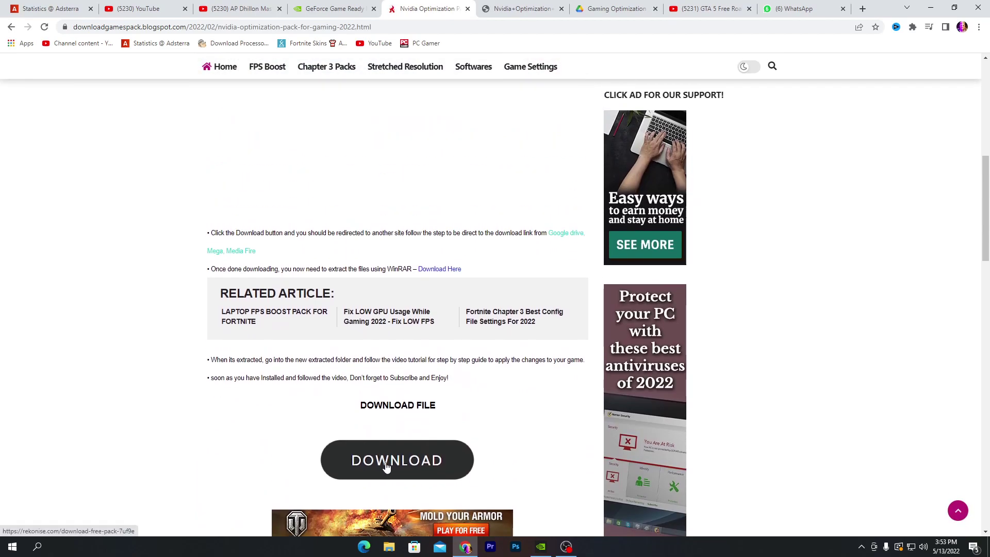
click(387, 466)
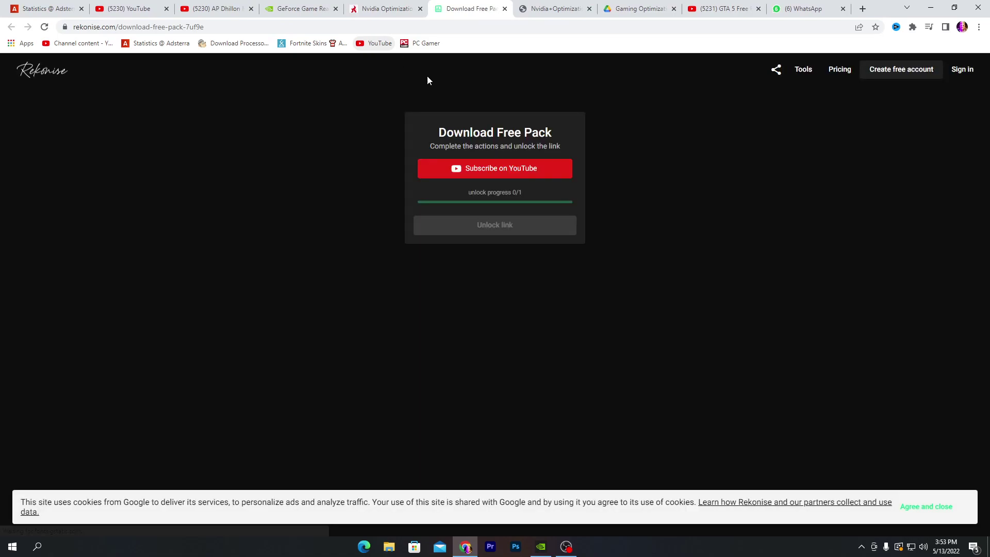
click(489, 169)
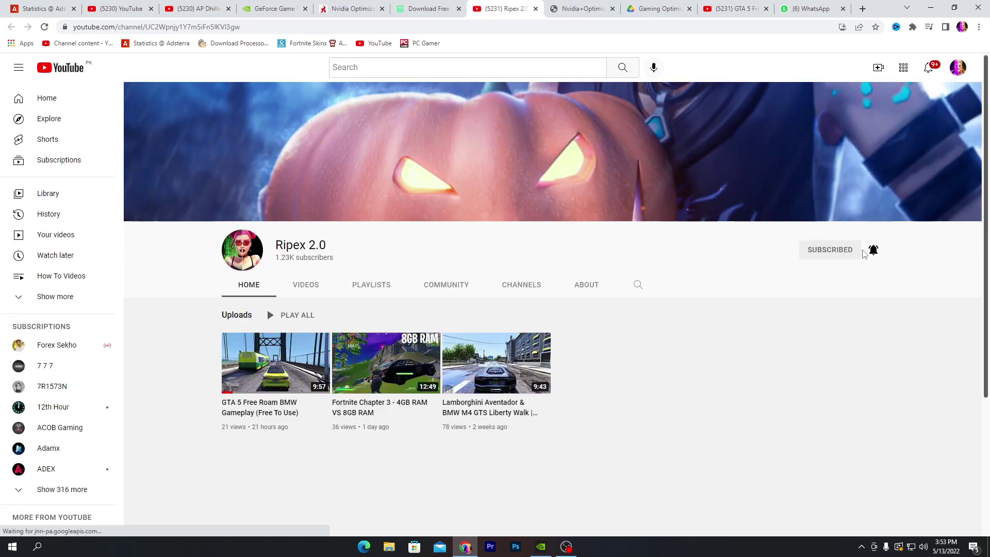
click(536, 9)
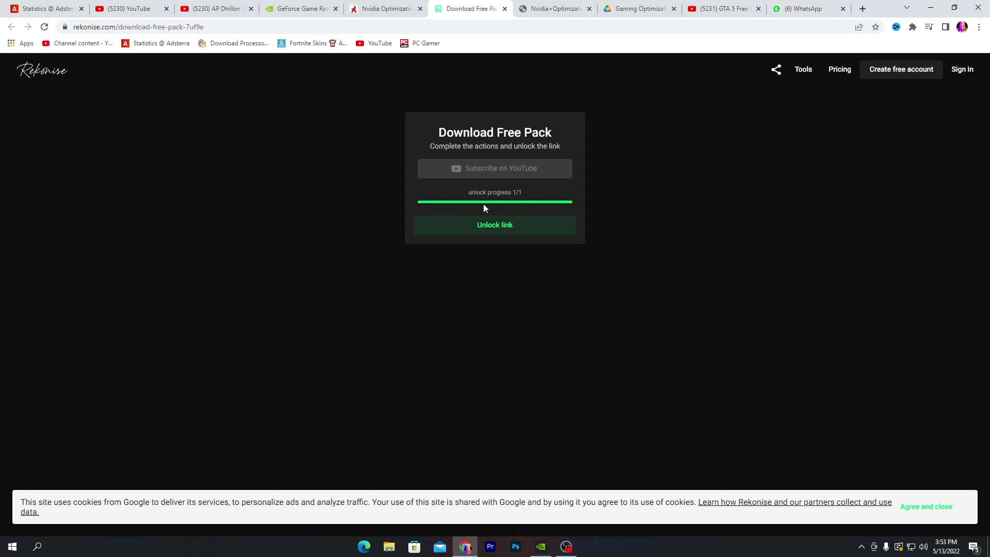
click(497, 228)
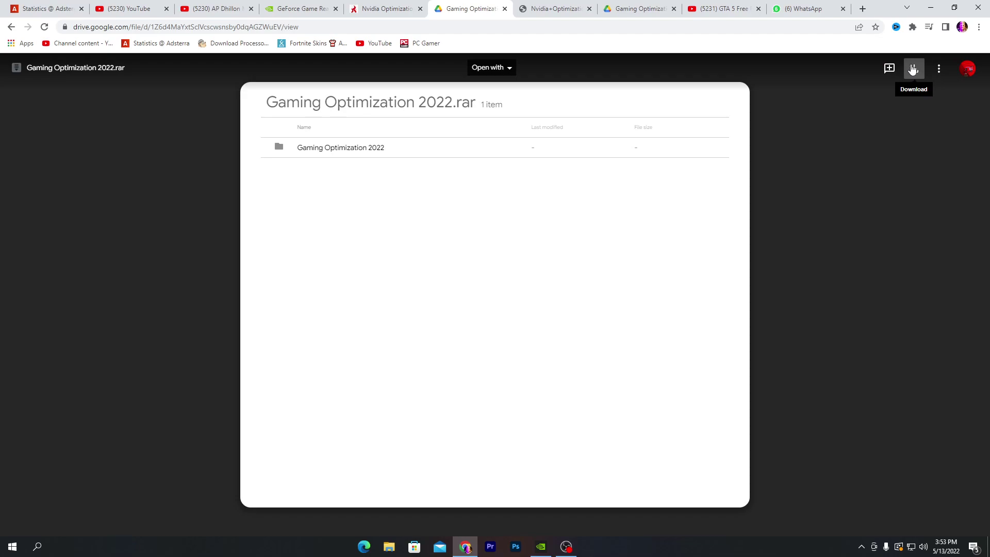
Return to the desktop and extract the Gaming Optimization 2022 archive directly there
click(931, 7)
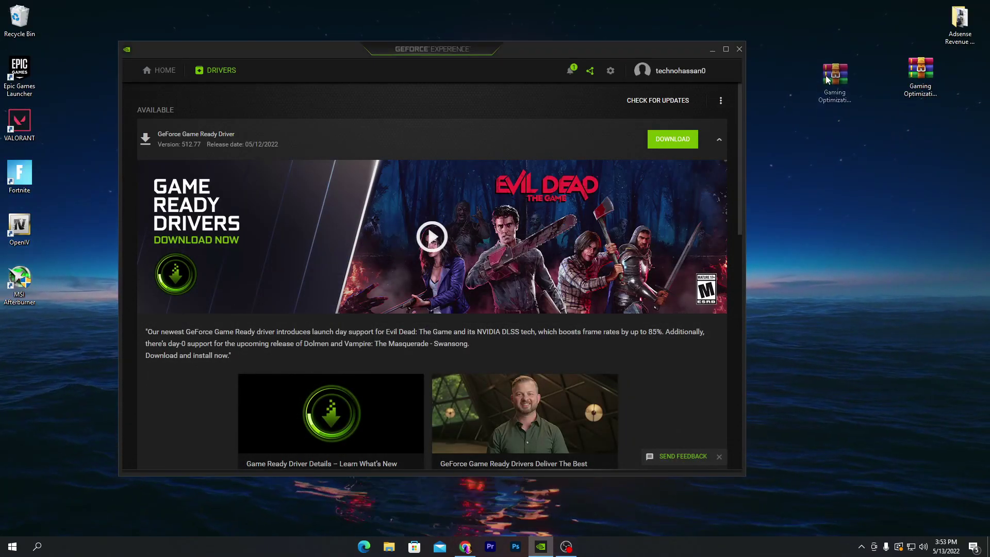
drag(825, 79, 831, 77)
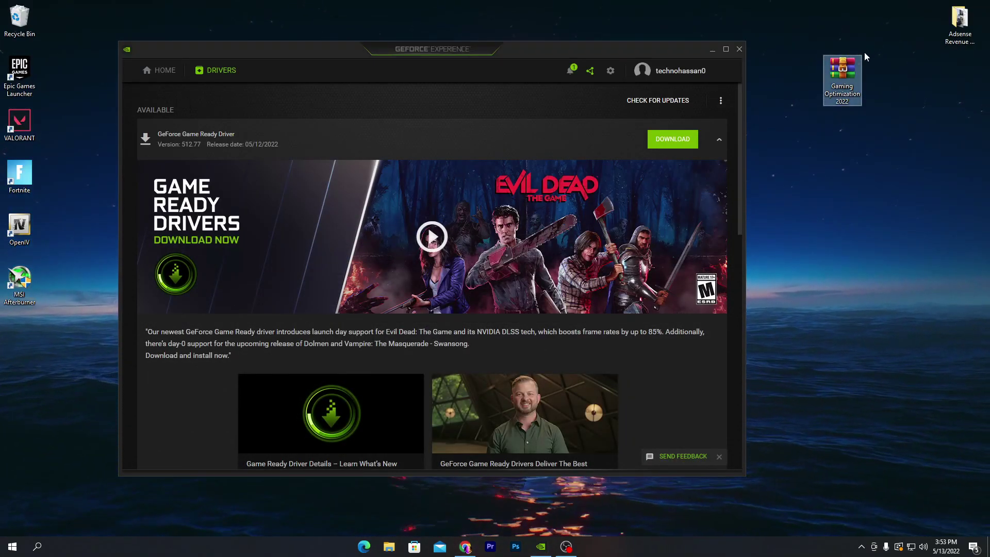
right_click(847, 71)
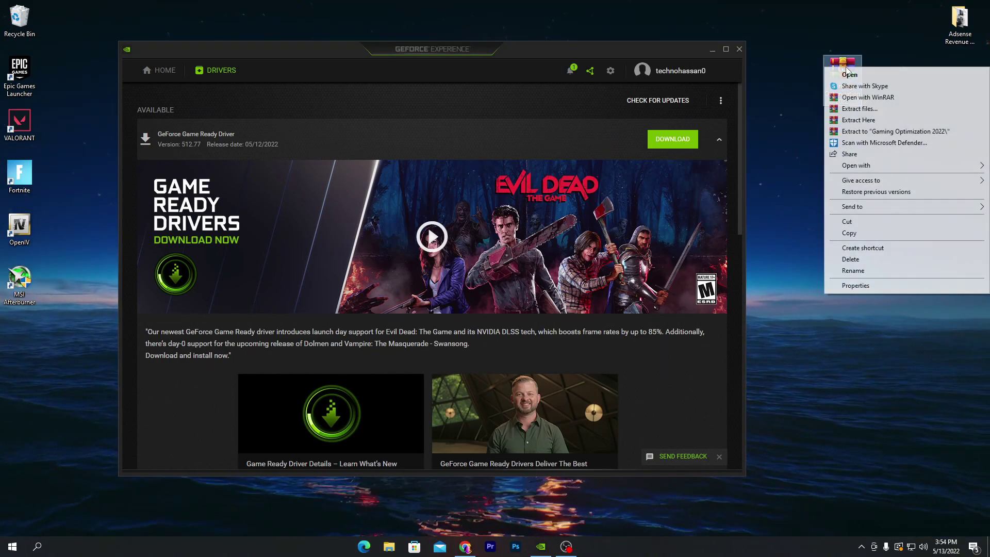
click(859, 120)
Place the extracted Gaming Optimization folder in the upper part of the desktop and minimise GeForce Experience
drag(262, 52, 325, 65)
drag(14, 343, 607, 70)
click(774, 62)
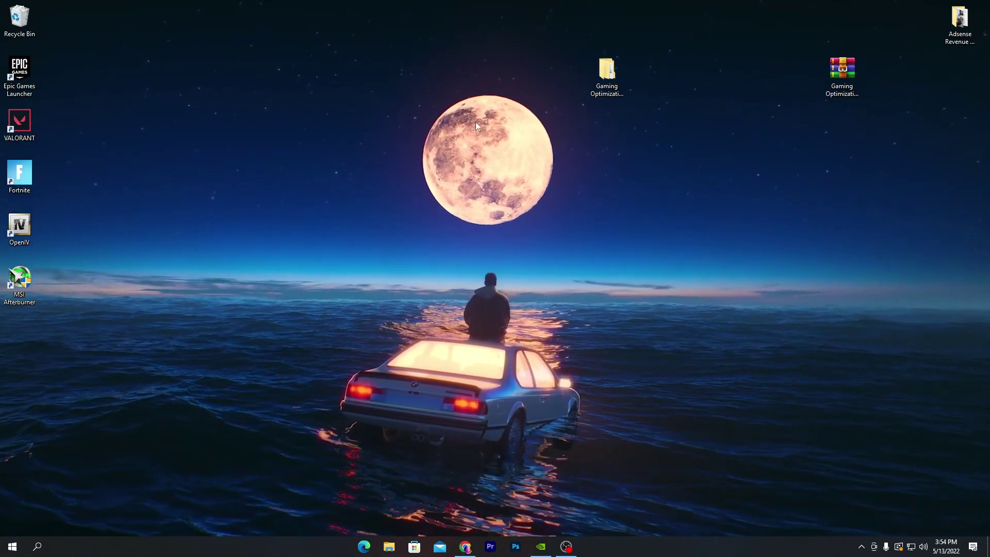
Open the "1- Delete Junk Files" folder inside Gaming Optimization 2022 and run the Delete Log Files batch file
key(Return)
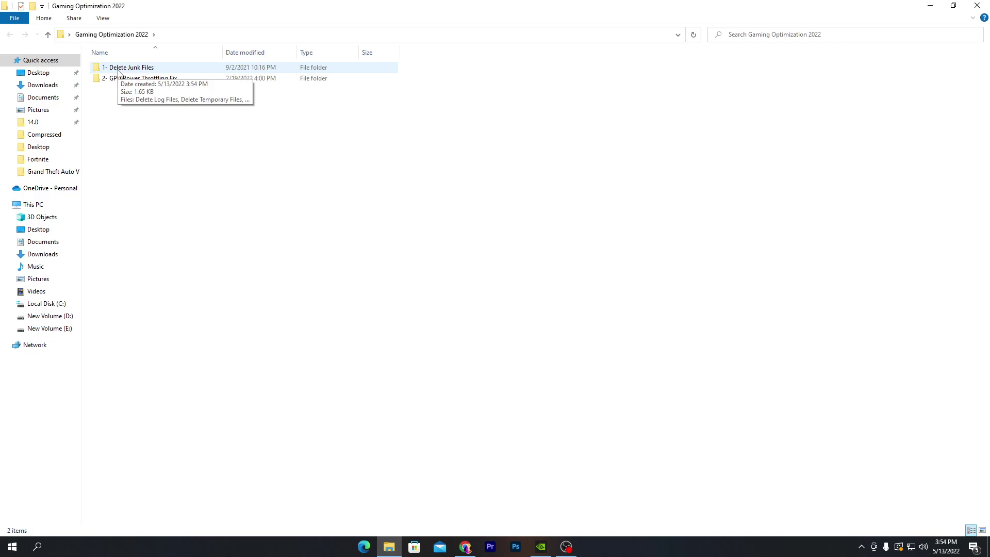
double_click(118, 69)
click(127, 71)
double_click(127, 70)
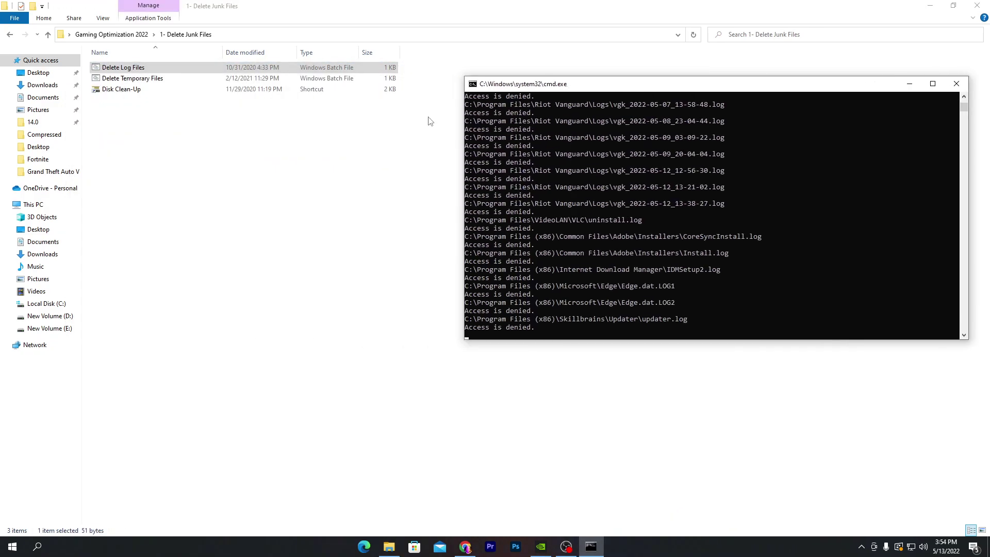
Run the Delete Temporary Files batch file and dismiss its console window once it finishes
double_click(132, 78)
drag(150, 90, 355, 96)
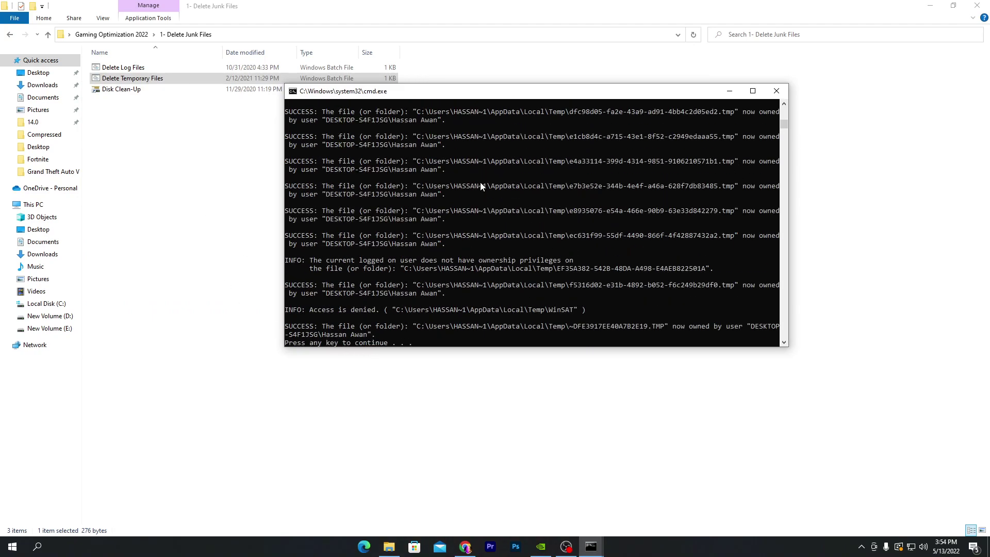
key(Return)
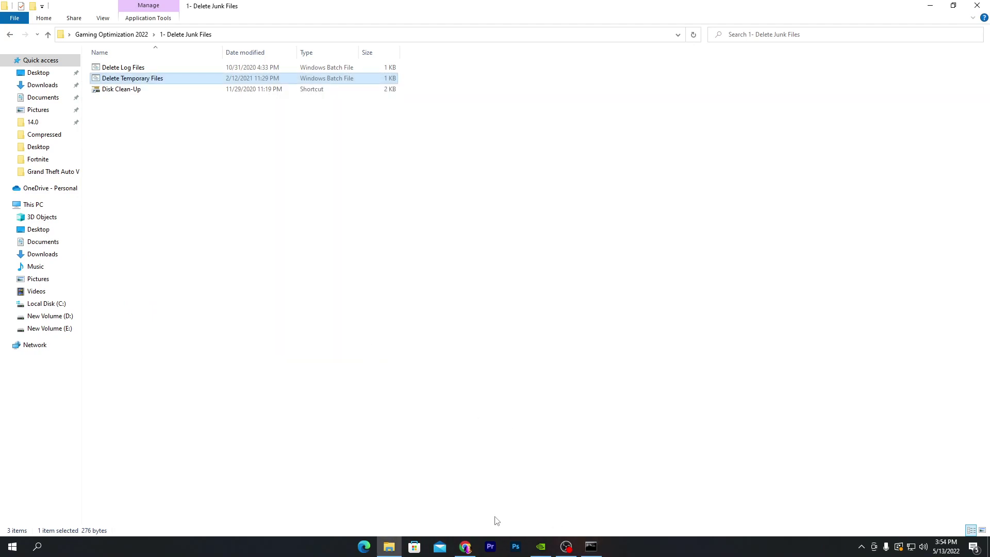
key(Return)
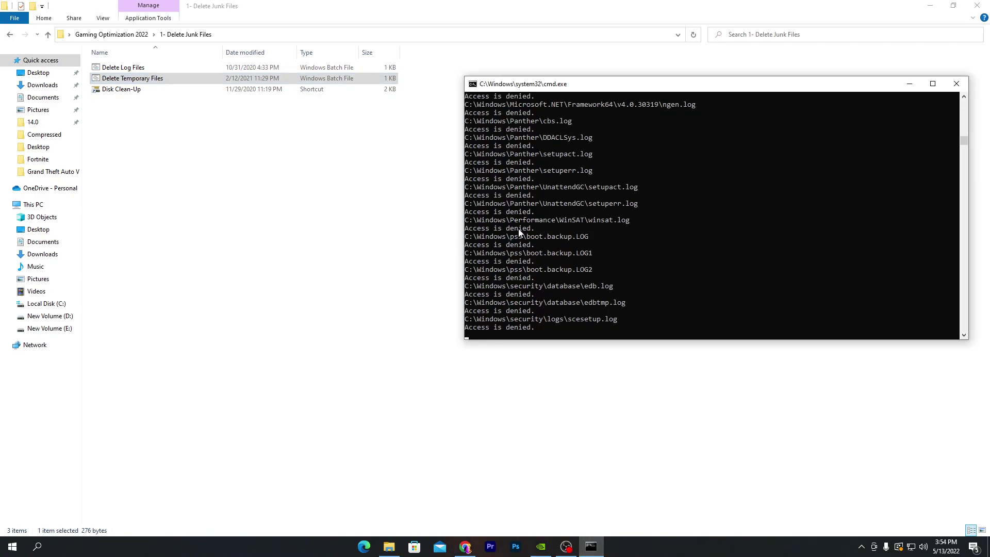
drag(621, 93, 425, 94)
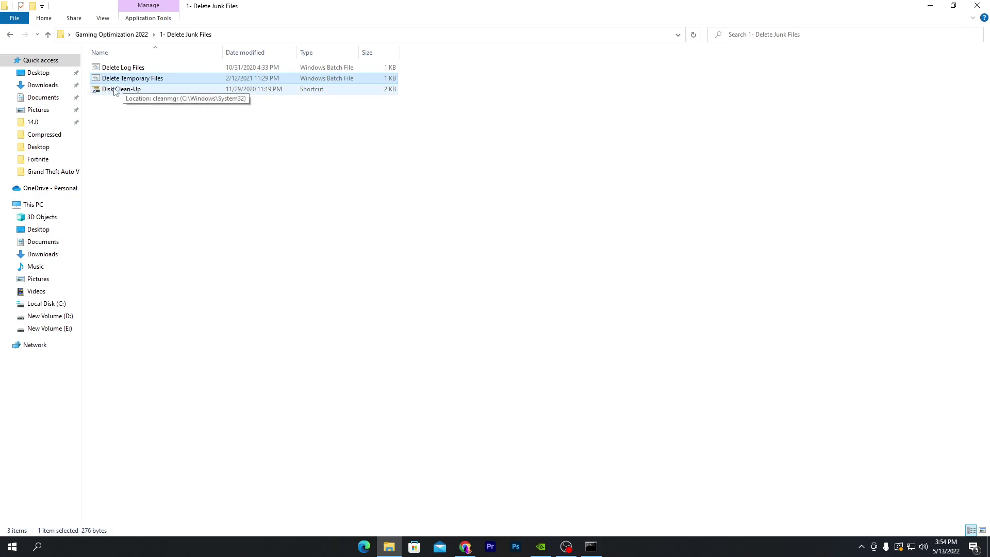
Run the Disk Clean-Up shortcut on drive C:, review the file categories and confirm deletion of the checked ones
double_click(133, 90)
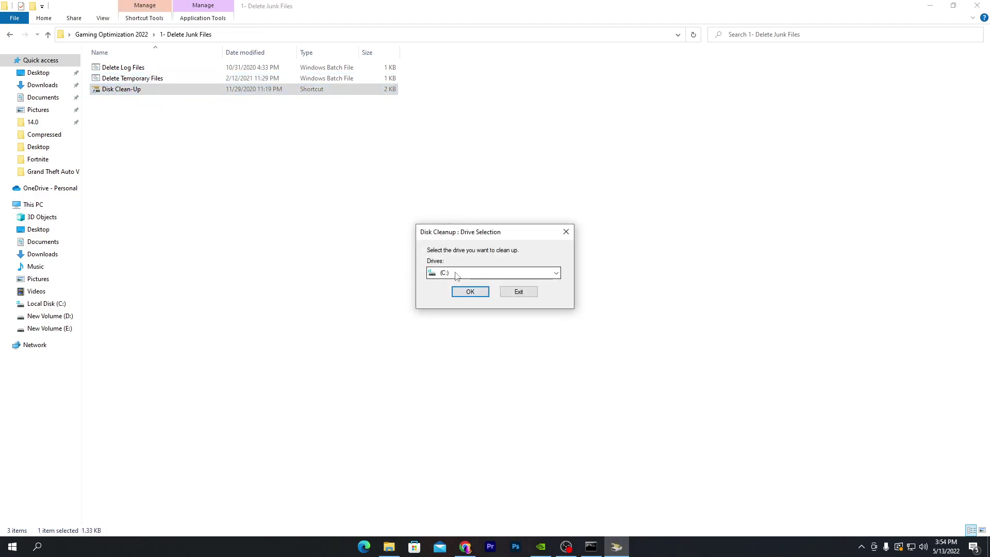
click(470, 293)
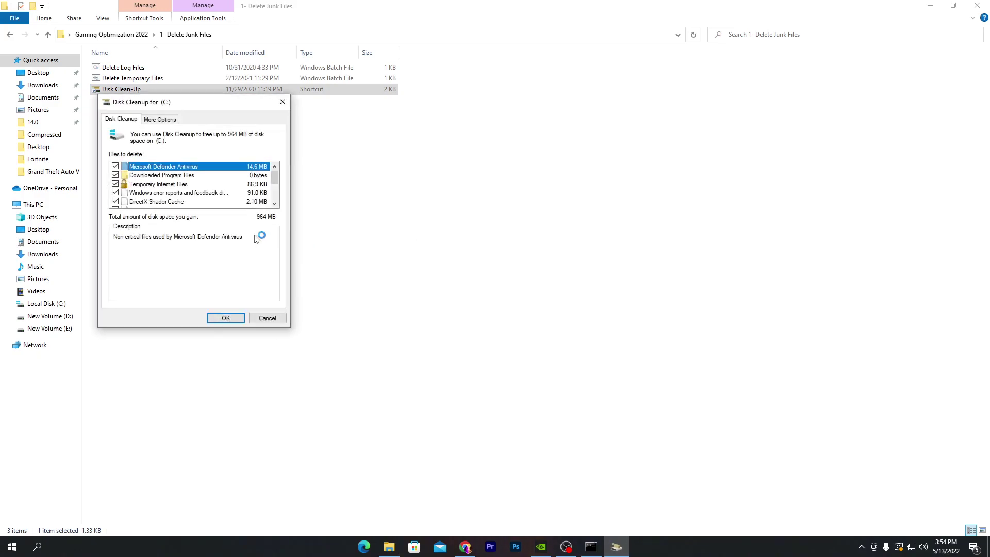
drag(150, 106, 591, 126)
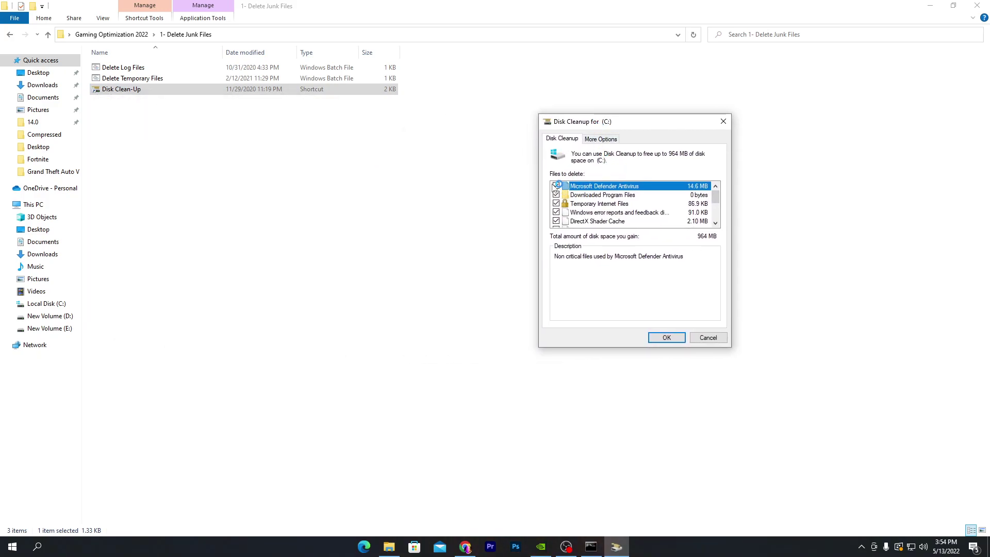
scroll(557, 204, down, 2)
scroll(560, 214, up, 2)
scroll(628, 201, down, 1)
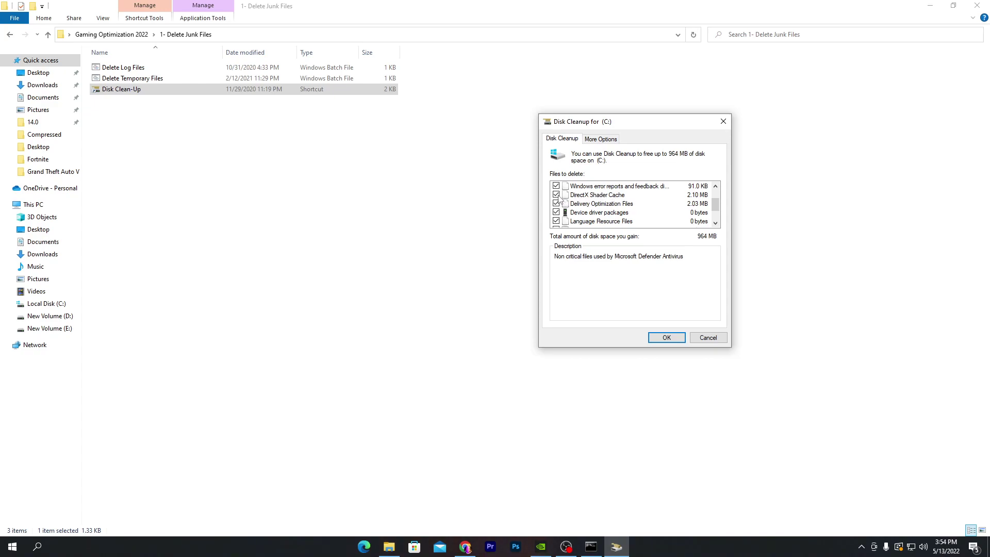
click(679, 338)
click(532, 281)
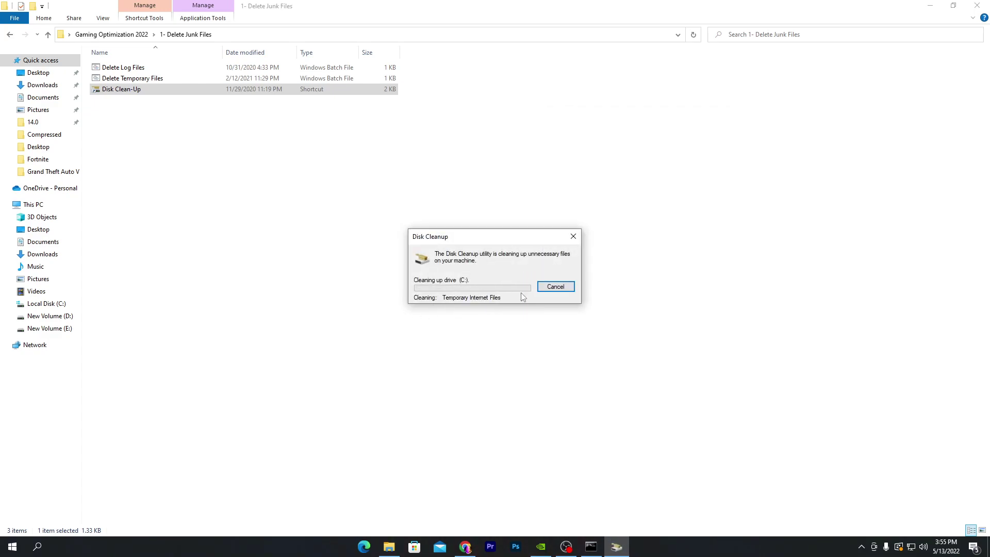
Close the "1- Delete Junk Files" folder and dismiss the leftover console window of the log file deletion
click(974, 5)
drag(471, 236, 144, 177)
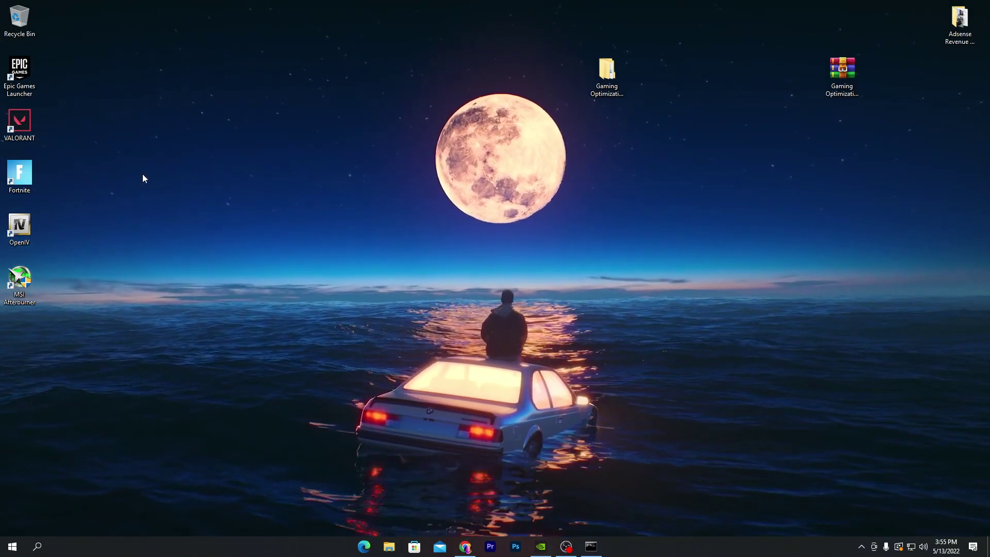
click(591, 546)
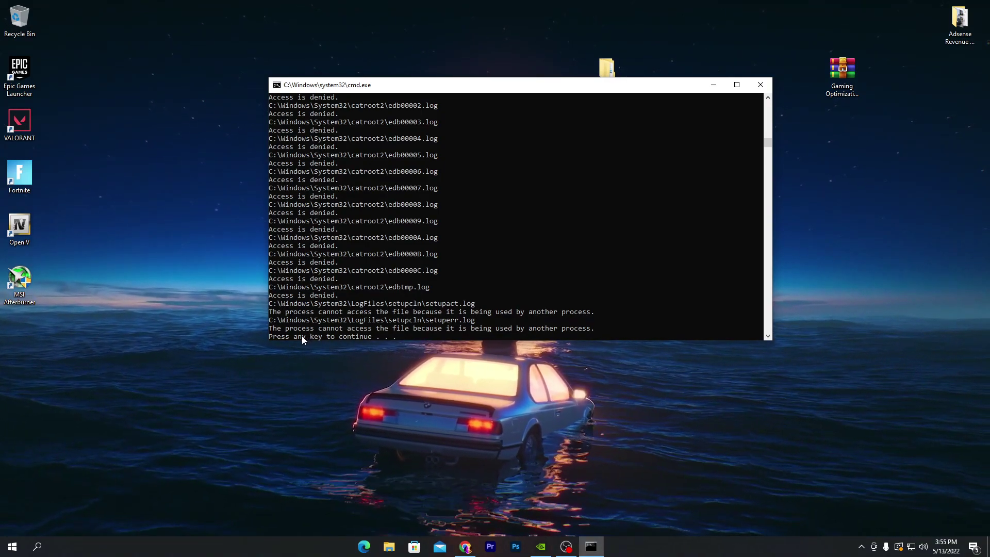
key(Return)
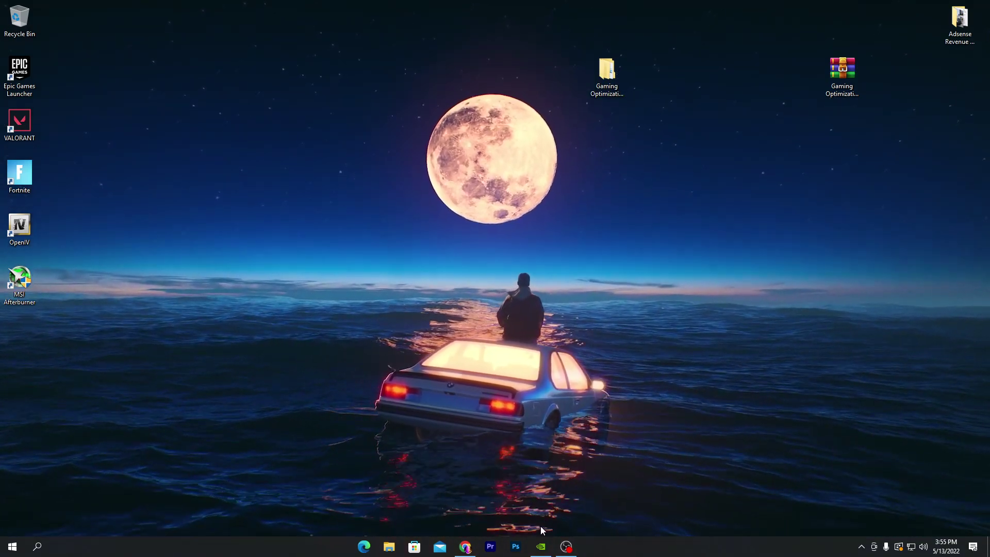
Download GeForce Game Ready Driver 512.77 in GeForce Experience, install it with Express Installation and close the program
click(541, 547)
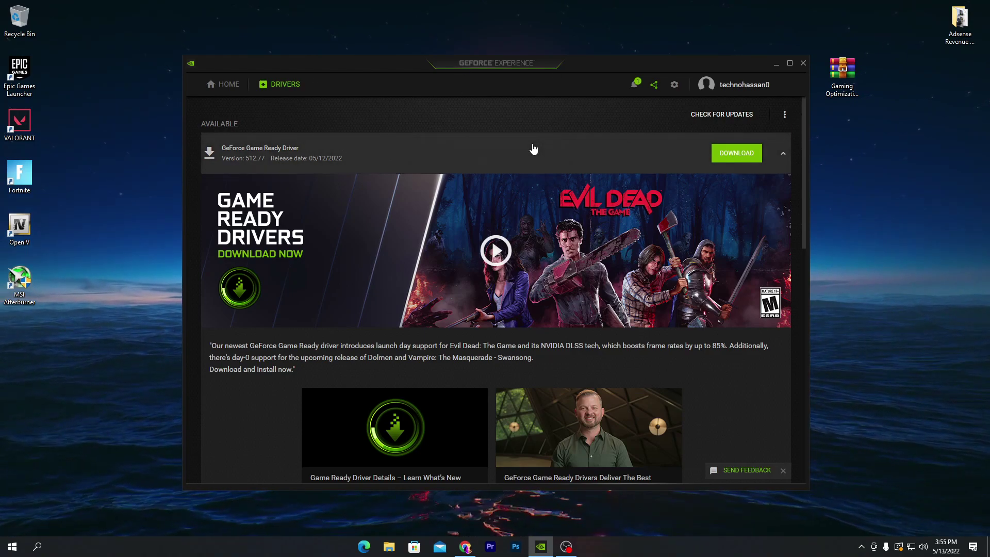
click(736, 154)
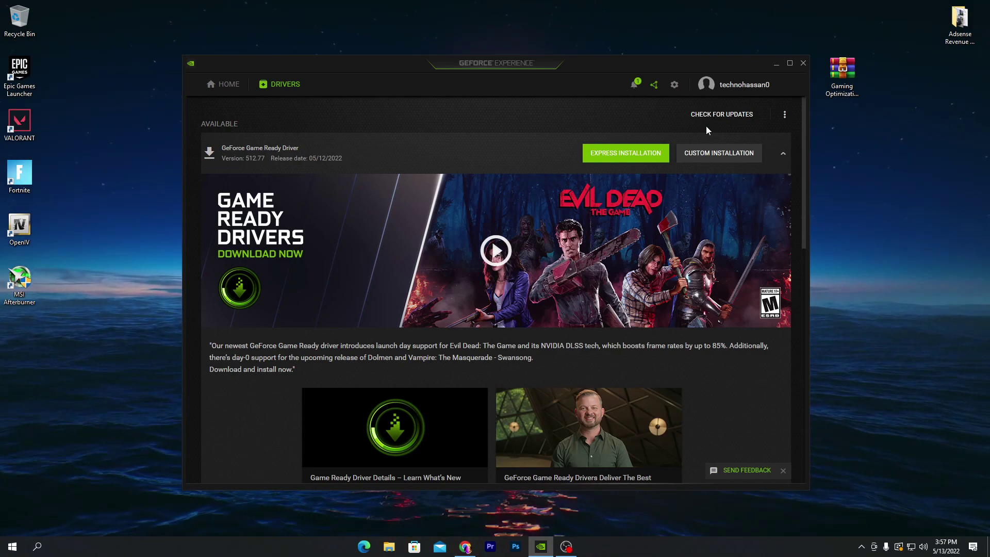
click(599, 154)
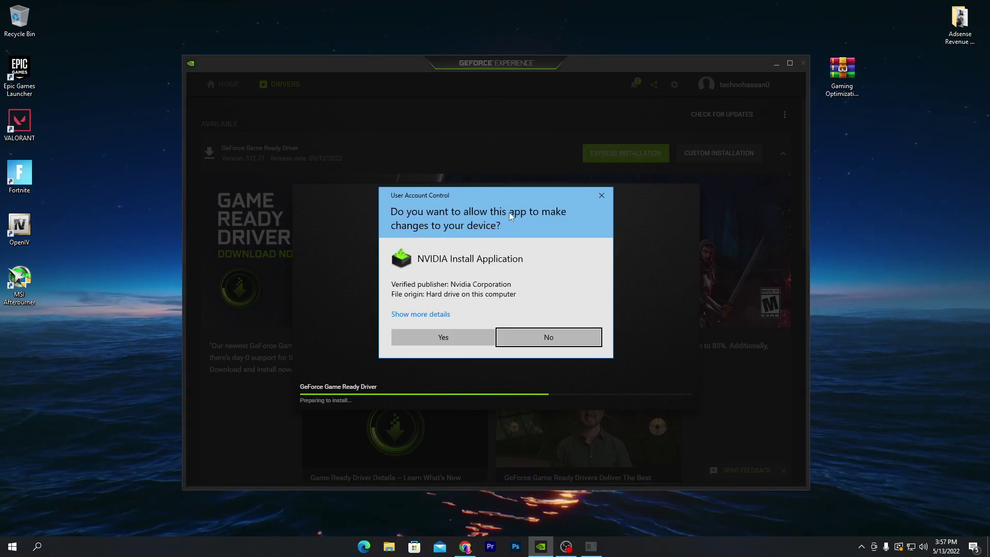
click(470, 338)
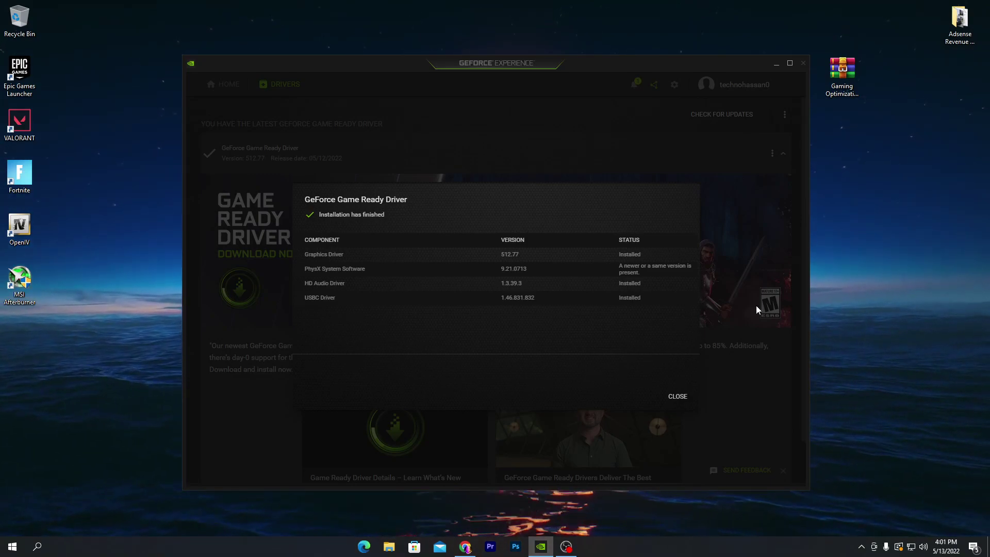
click(673, 397)
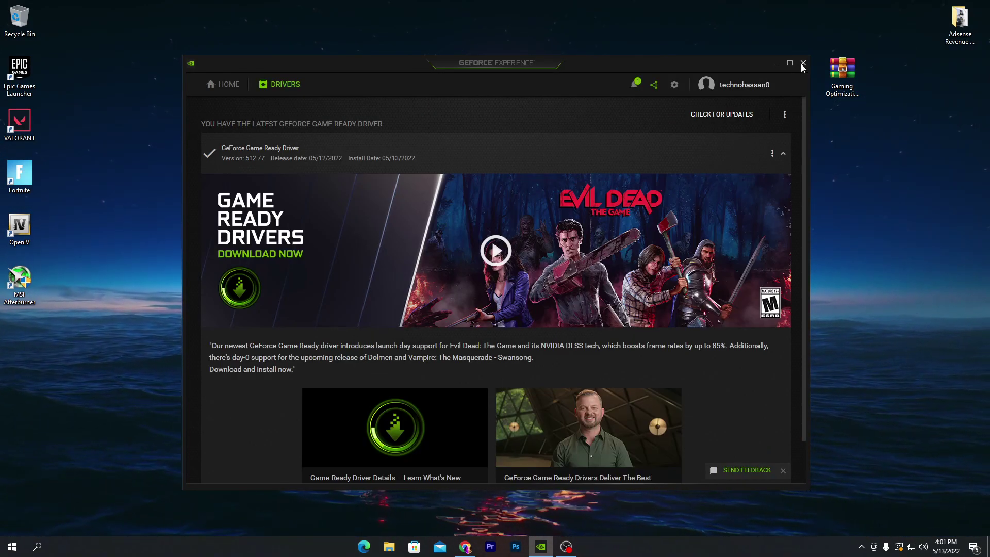
click(803, 64)
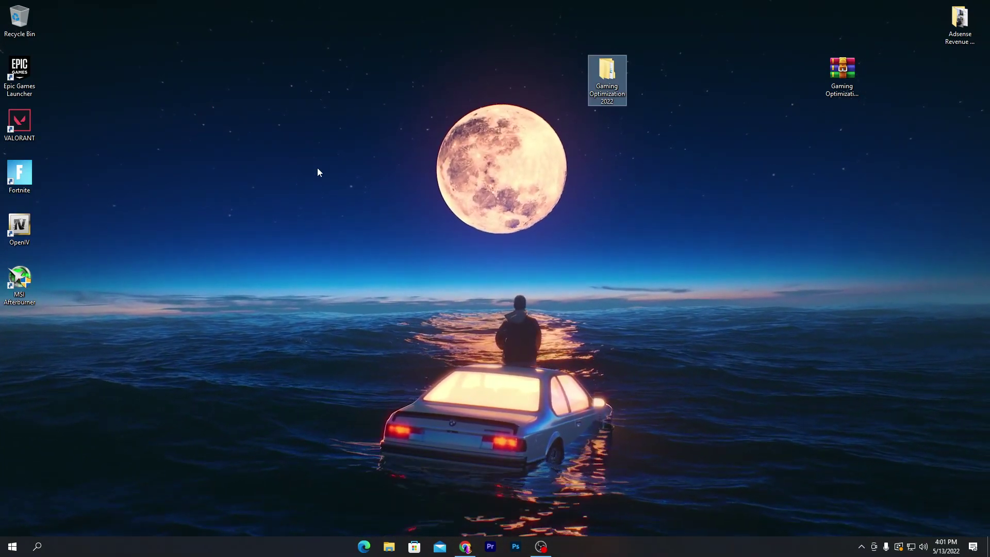
Open NVIDIA Control Panel from the desktop and examine the image preview options and the global 3D settings
right_click(317, 169)
click(351, 243)
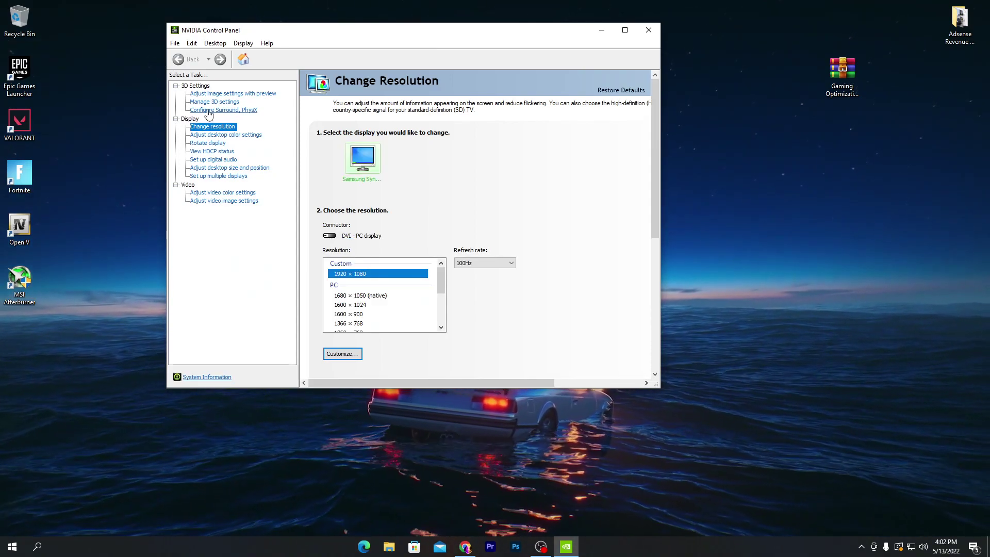
click(224, 96)
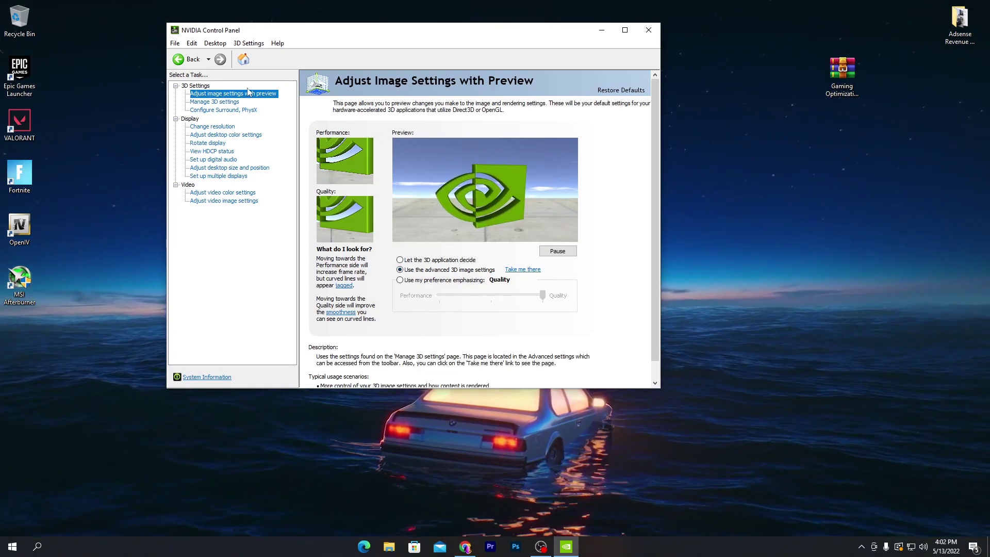
click(210, 102)
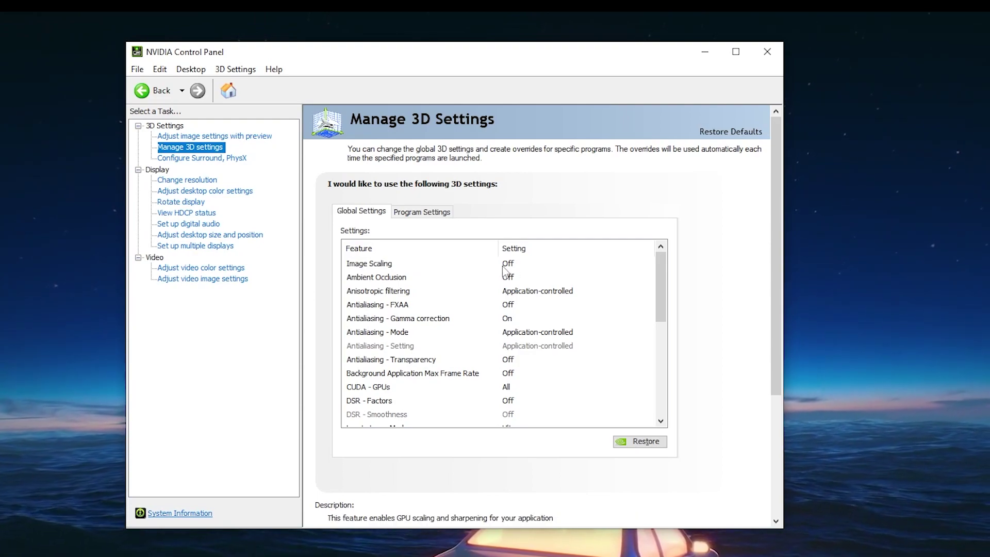
scroll(502, 269, down, 2)
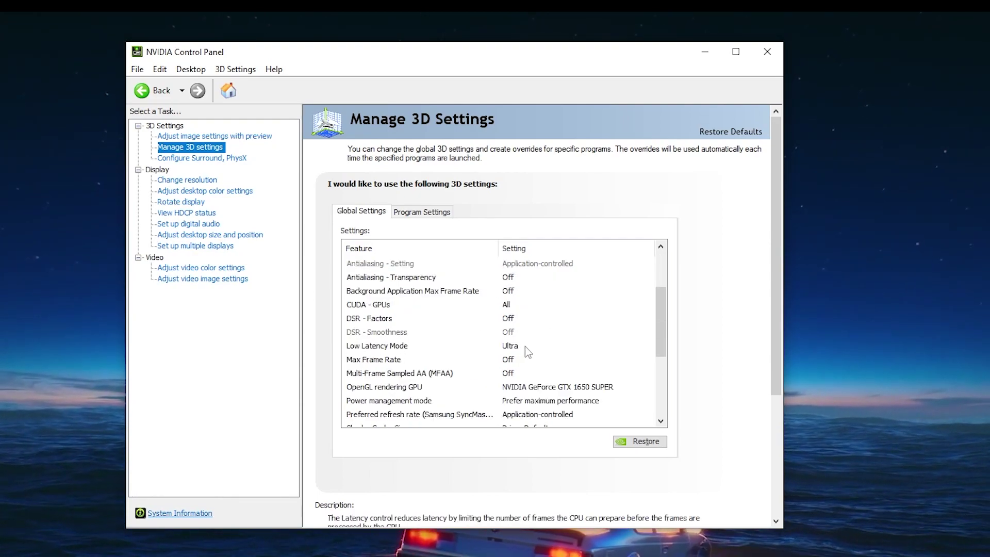
scroll(525, 345, down, 1)
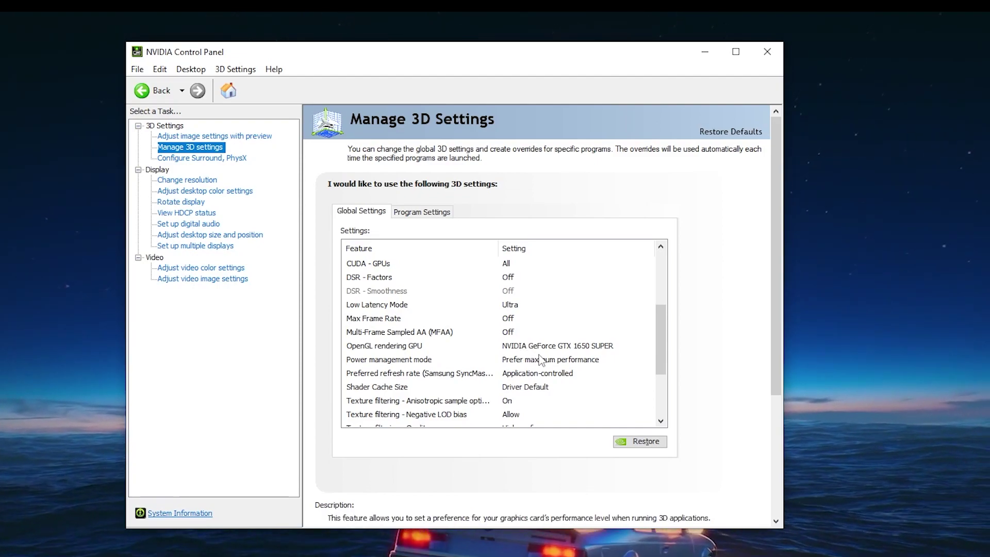
scroll(541, 359, down, 1)
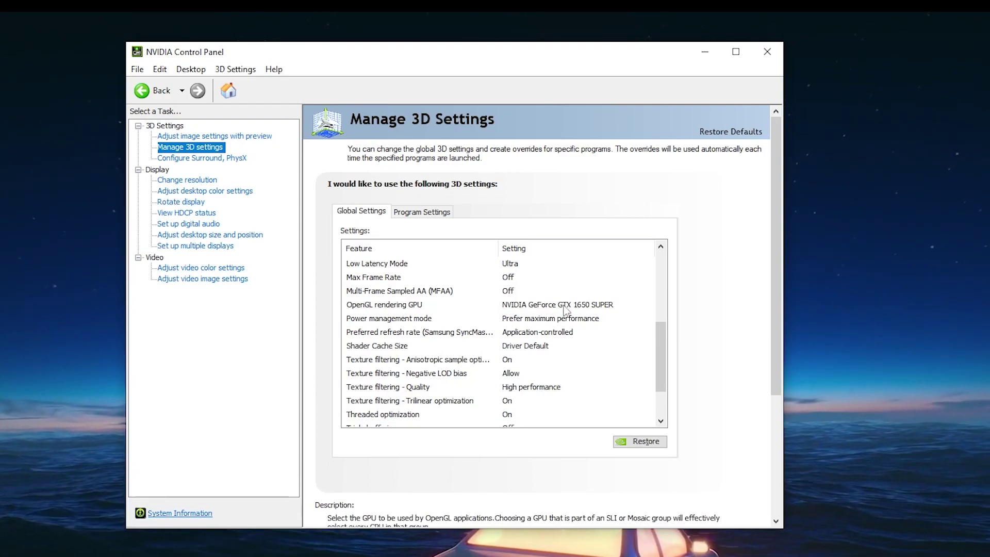
scroll(567, 306, down, 2)
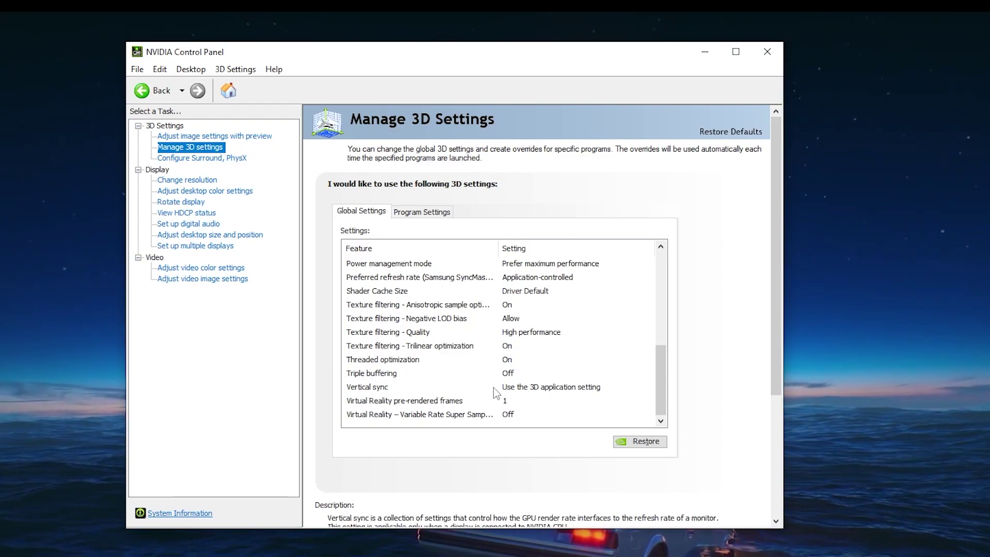
Set Vertical sync to On in the global 3D settings and close NVIDIA Control Panel
click(531, 388)
click(531, 387)
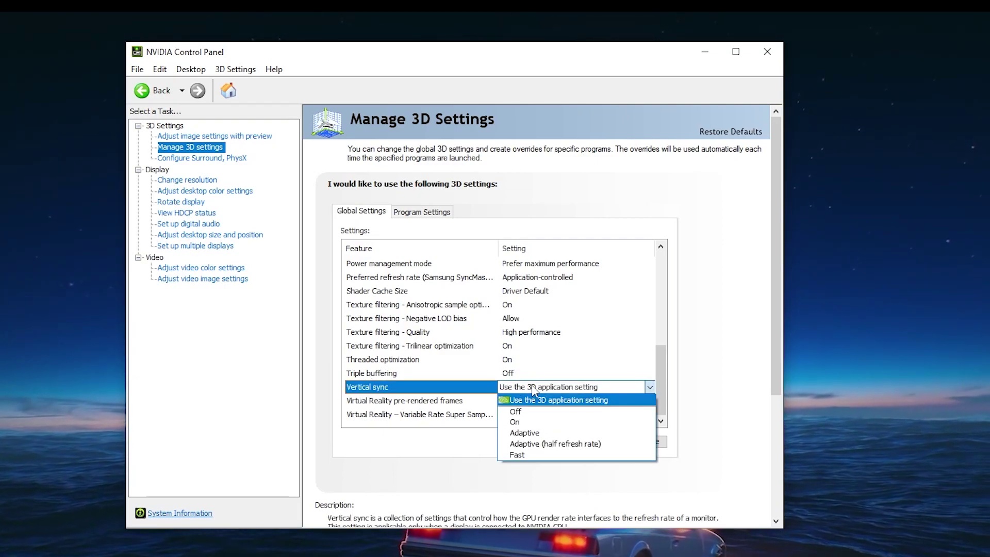
click(516, 411)
scroll(484, 392, up, 10)
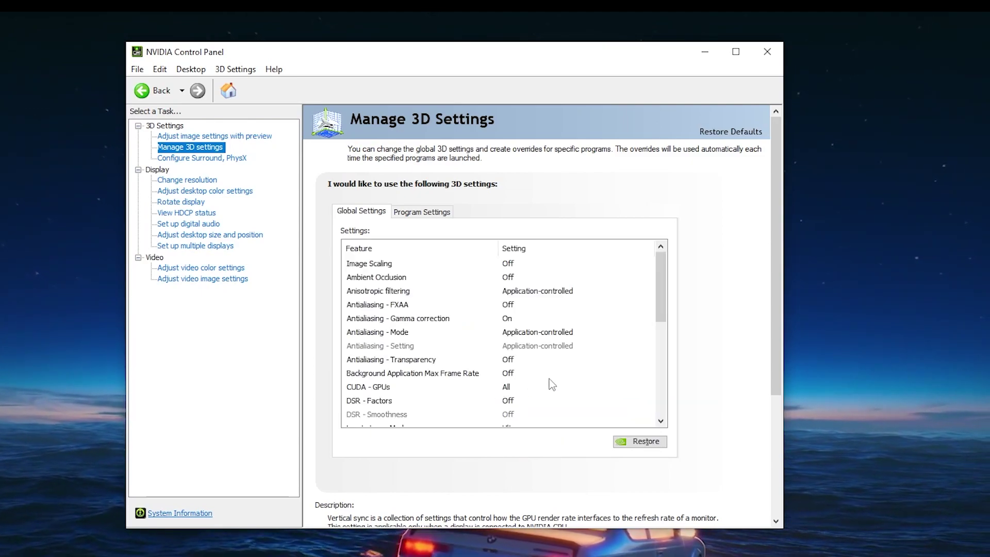
scroll(516, 382, down, 10)
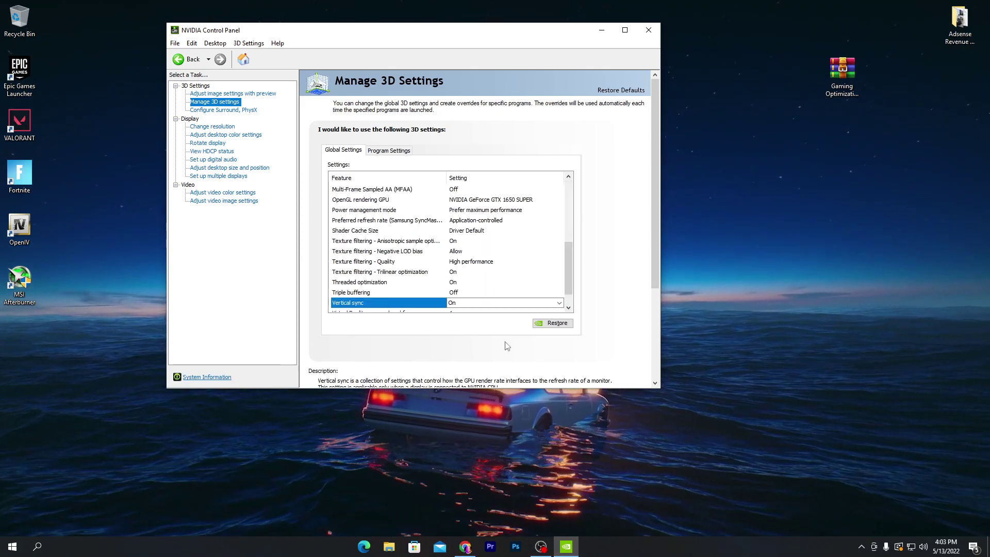
click(648, 29)
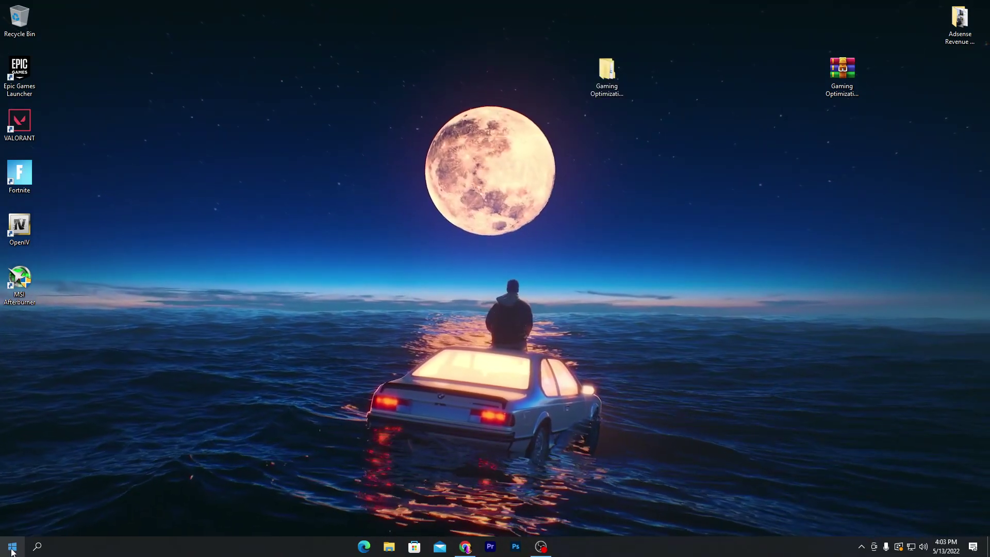
Open Windows Settings in full size, check the Windows Update page for pending updates and return to the Settings home
click(12, 547)
click(13, 518)
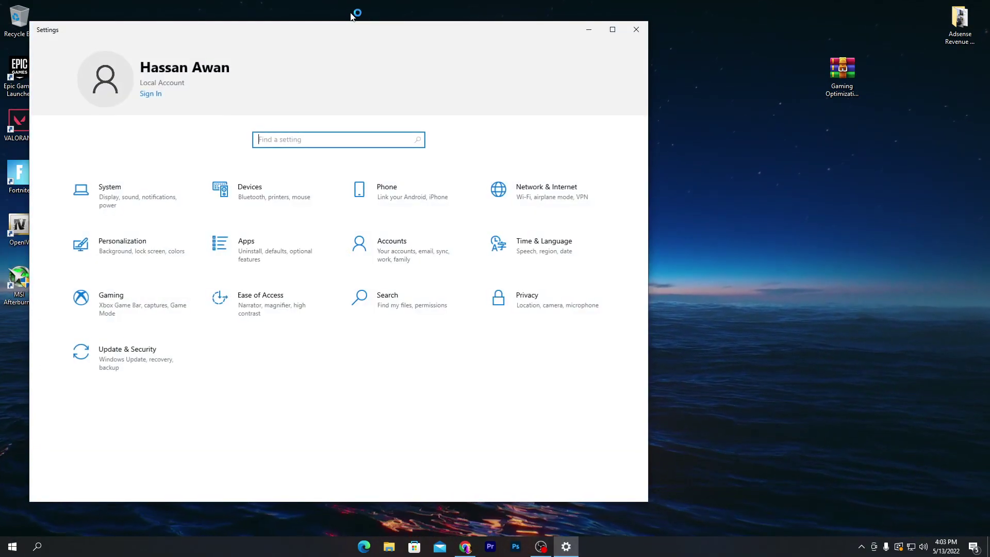
double_click(358, 31)
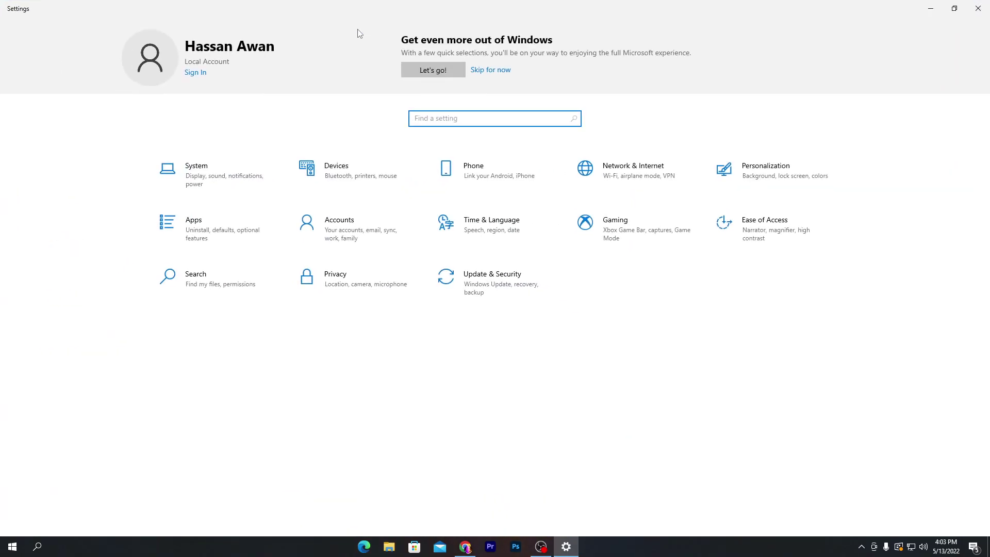
click(475, 283)
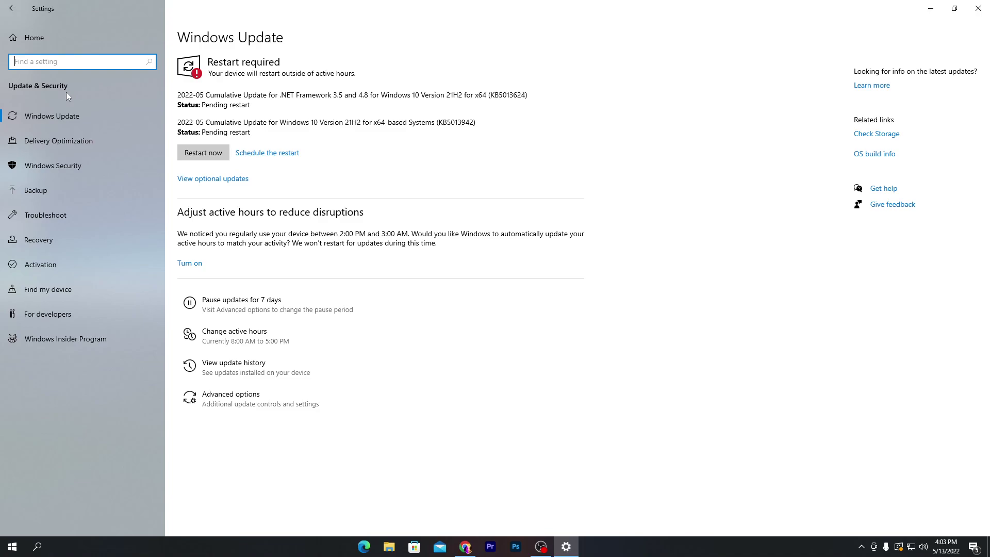
click(8, 43)
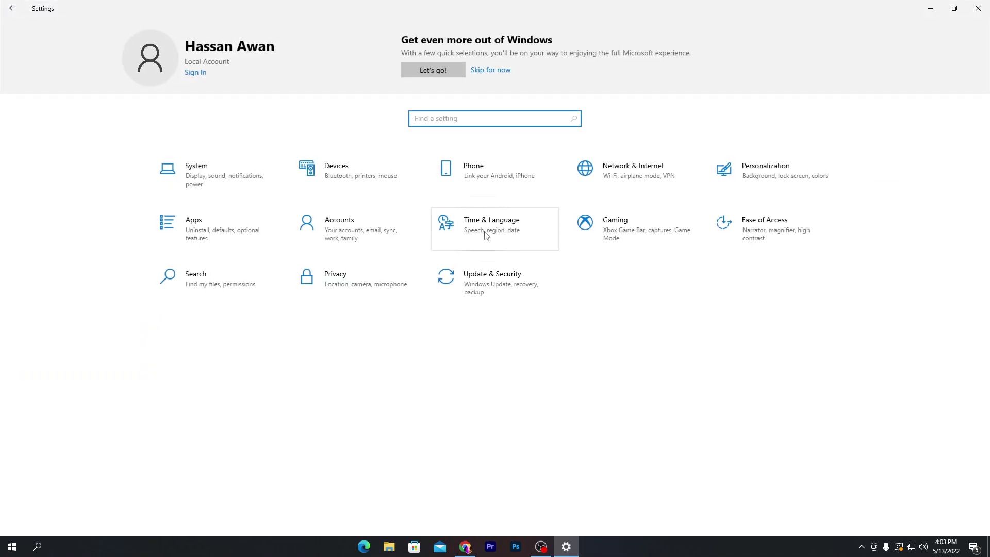
Disable opening Xbox Game Bar with the controller button and check the Captures, Game Mode and Xbox Networking pages
click(613, 237)
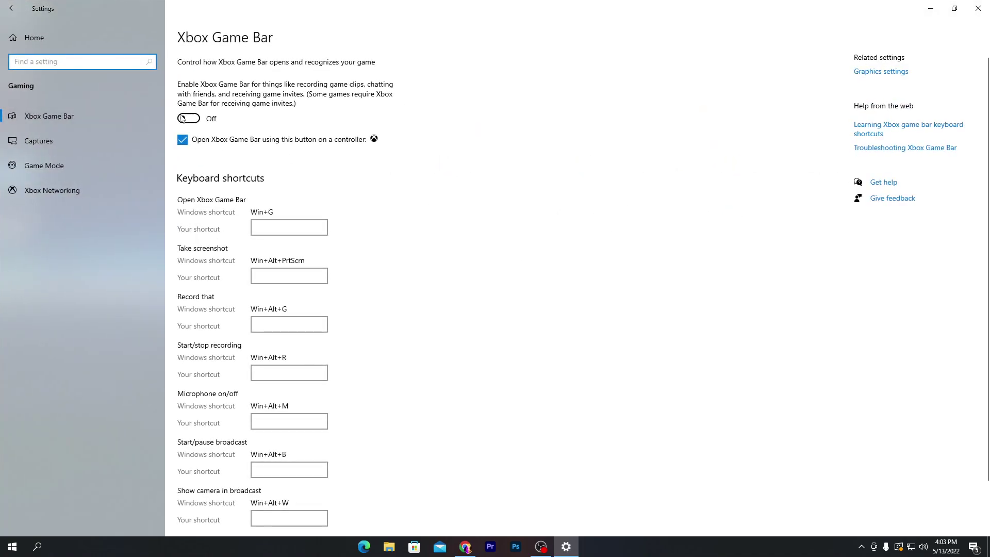
click(182, 139)
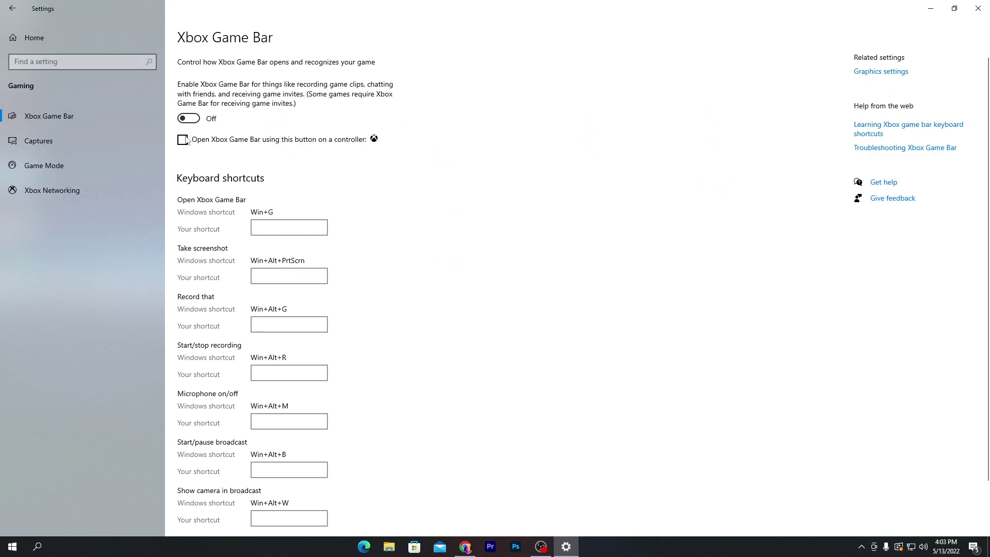
scroll(186, 155, down, 2)
click(53, 134)
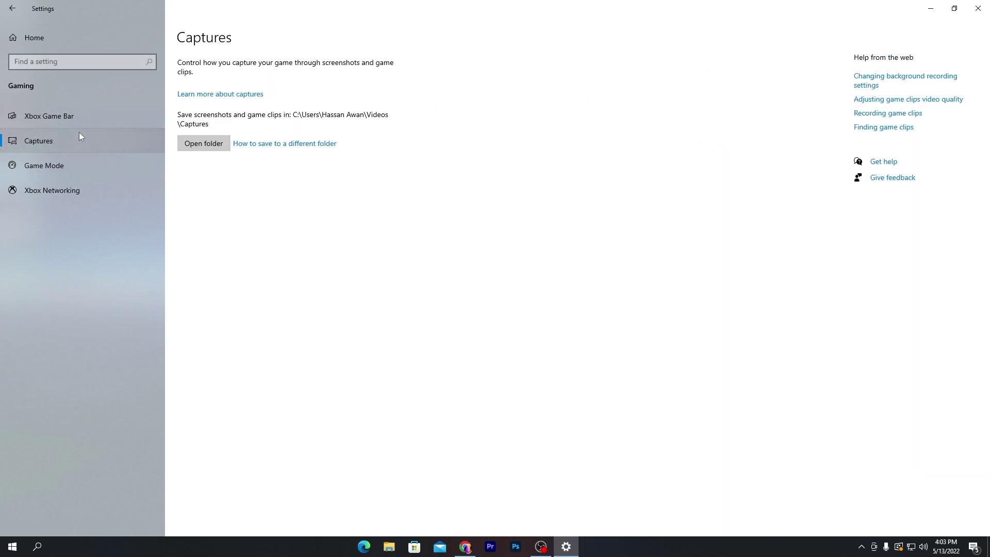
click(76, 170)
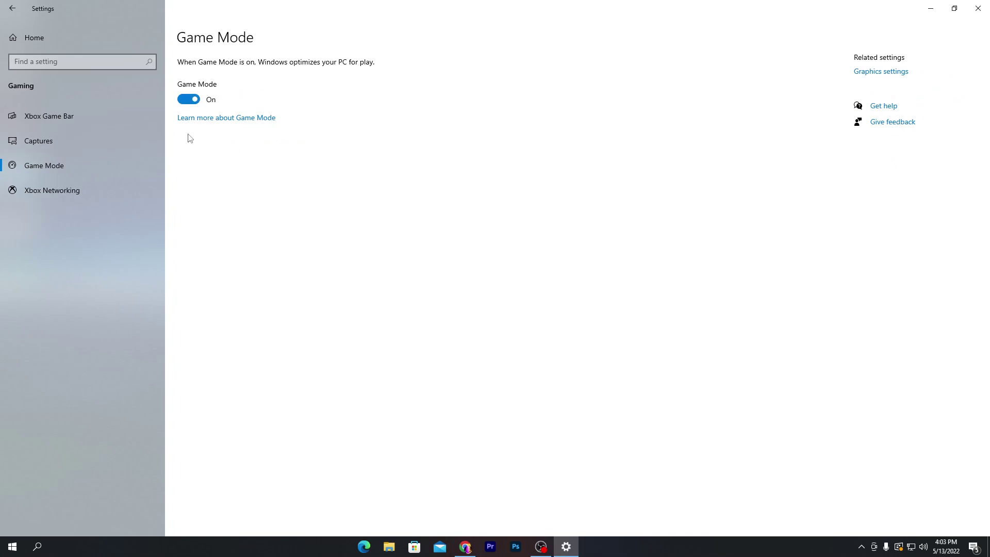
click(36, 194)
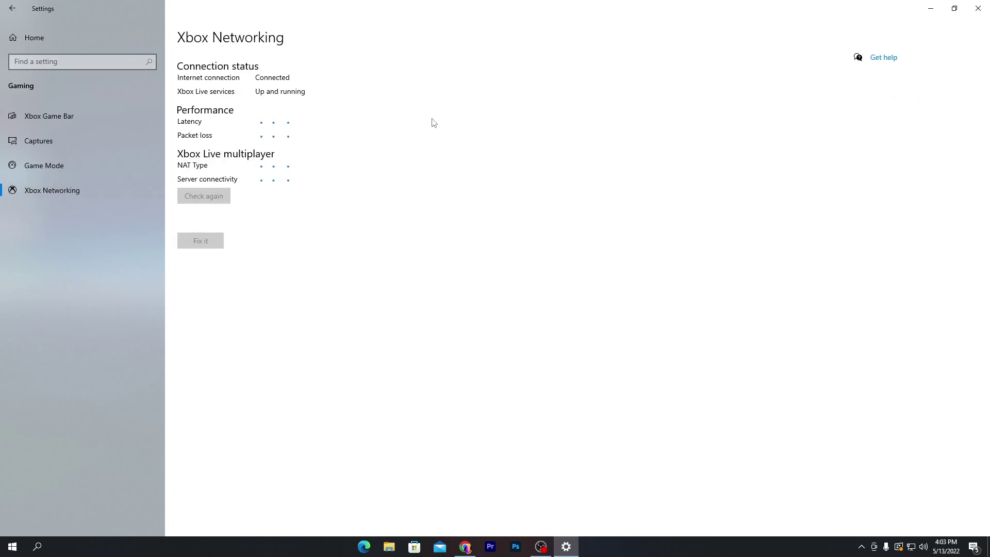
Turn off app launch tracking in the general Privacy options, check the Background apps permission and close Settings
click(24, 39)
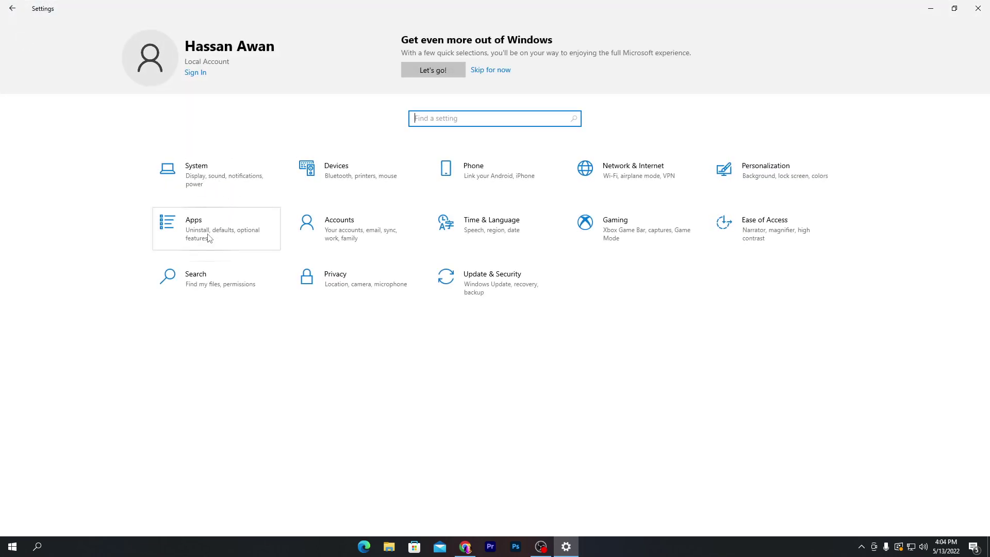
click(354, 290)
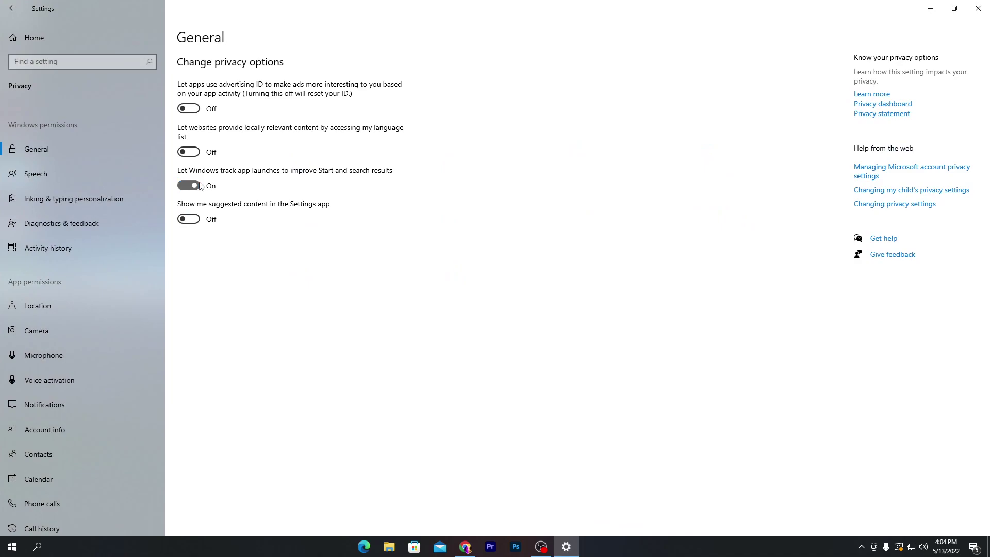
scroll(80, 243, down, 5)
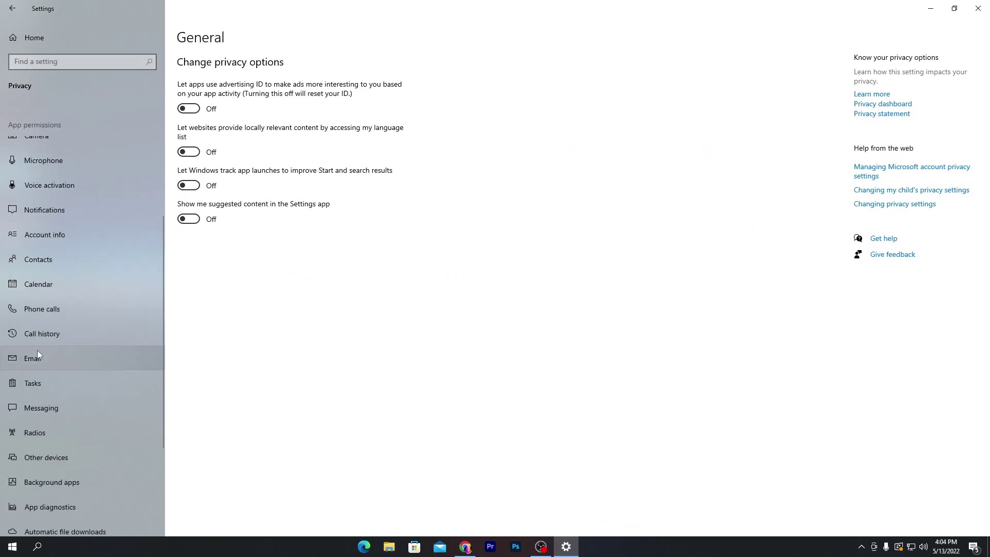
click(45, 485)
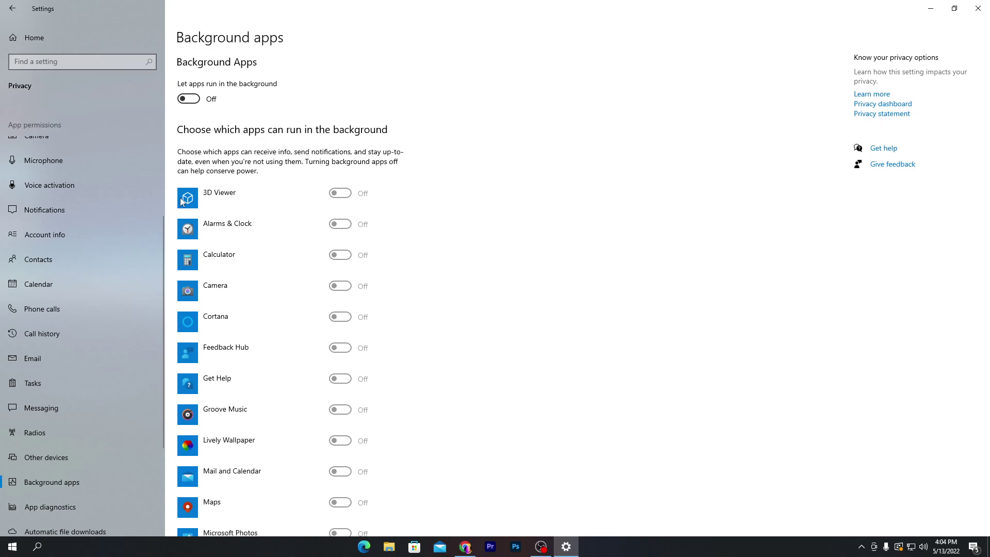
click(978, 8)
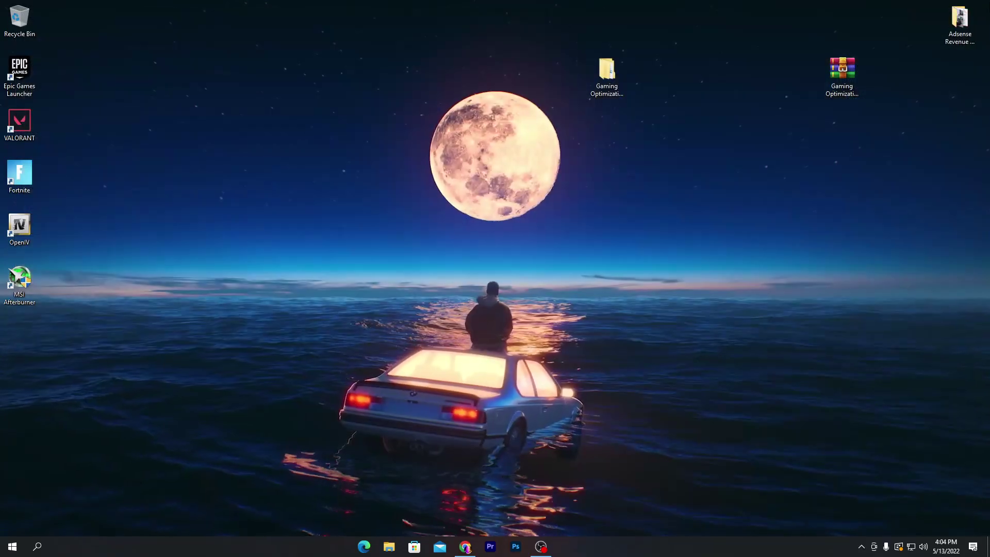